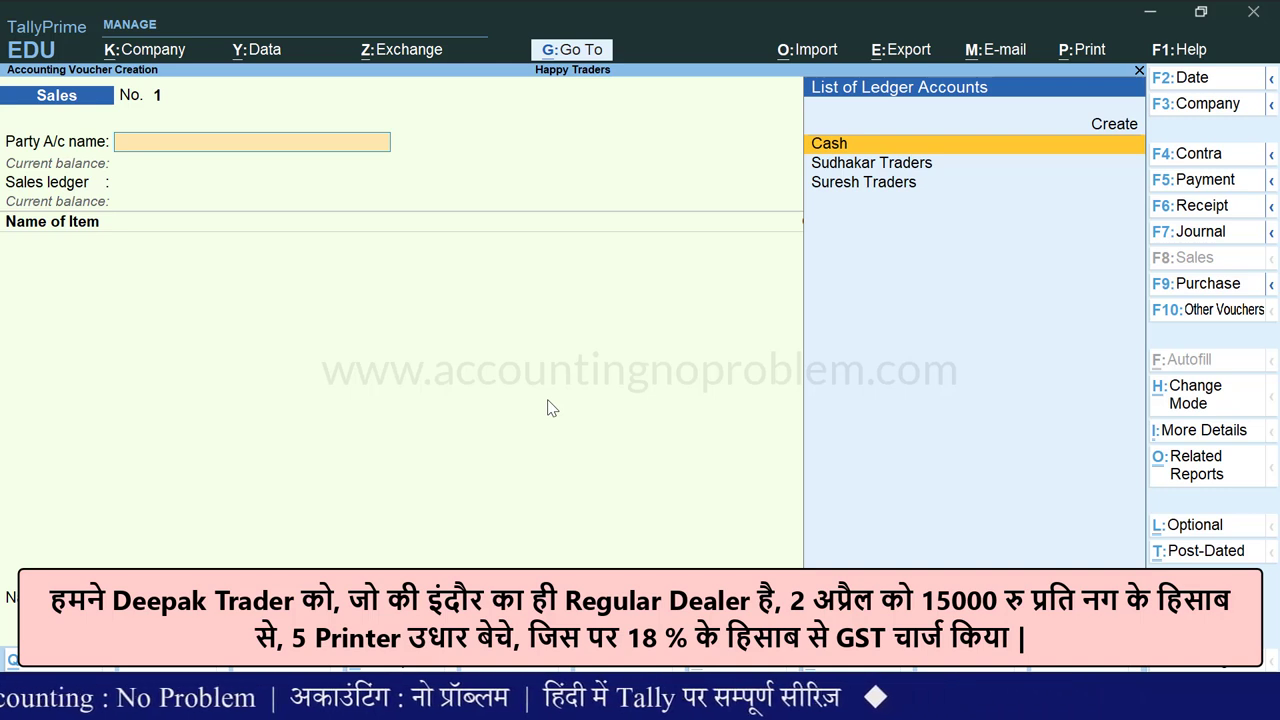
- Create a new ledger named Deepak Traders under the Sundry Debtors group
key("alt+c")
type("Deepak Traders")
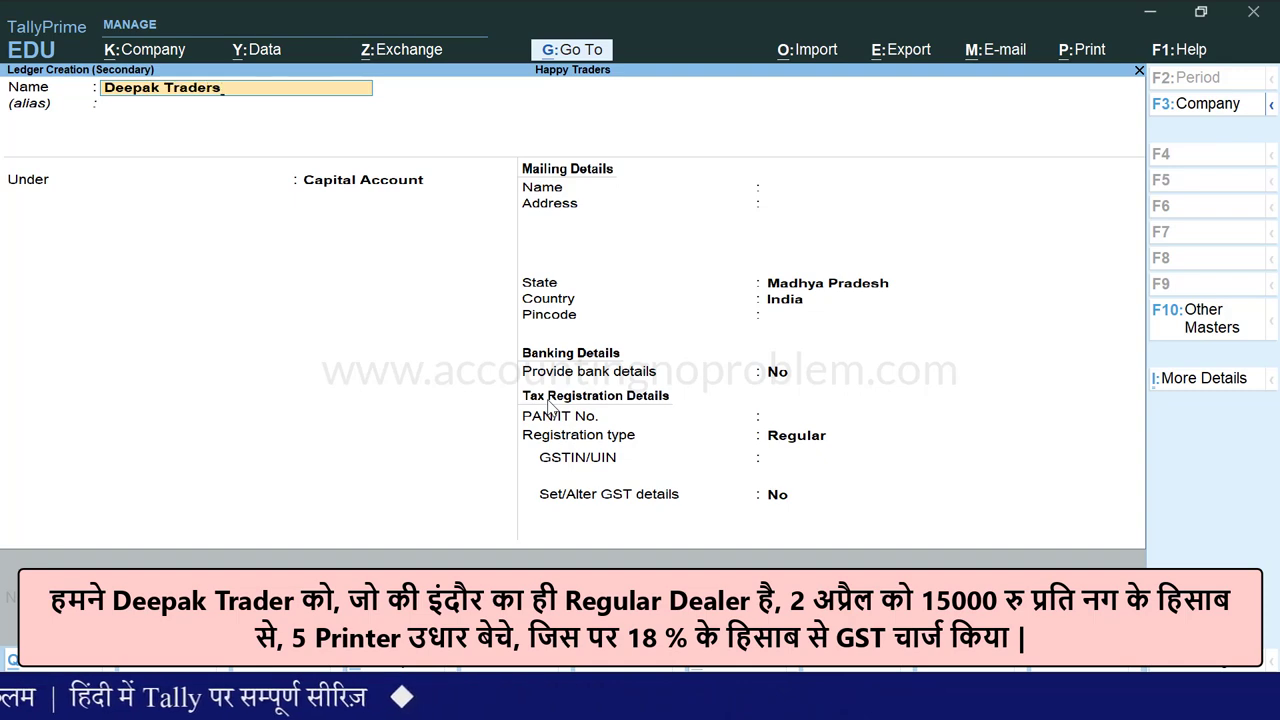
key("Return")
key("Return")
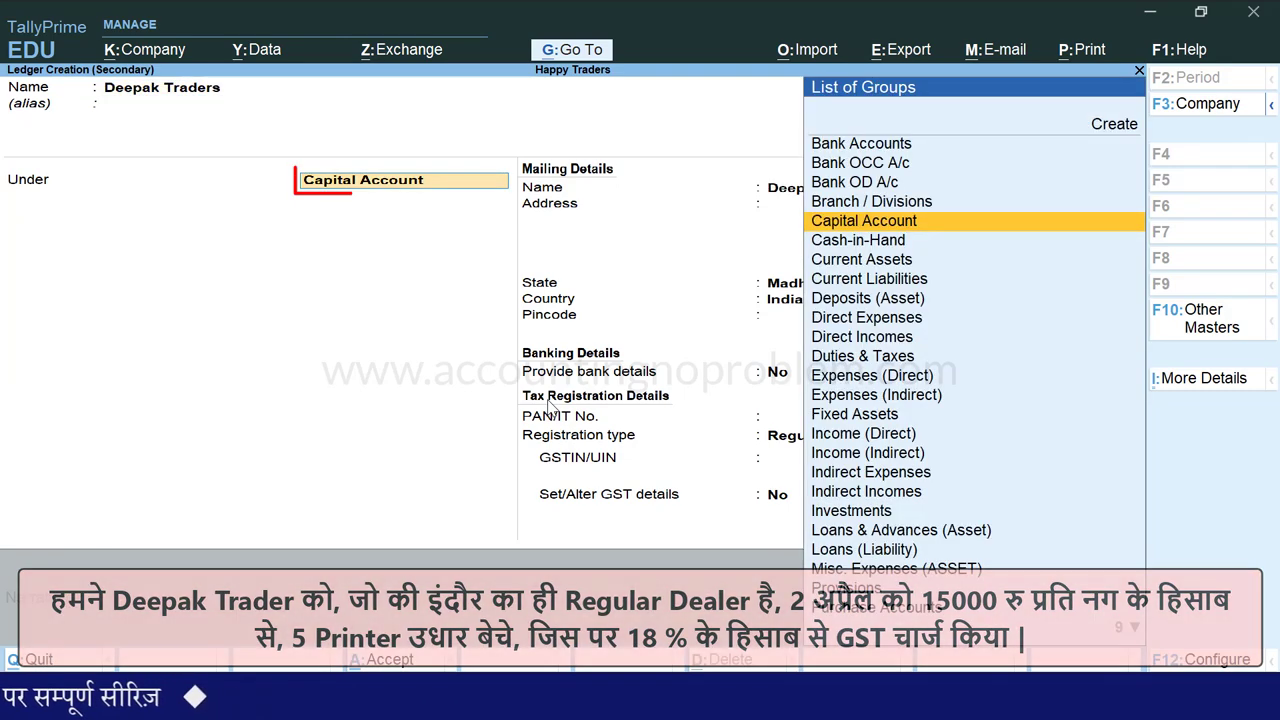
type("s")
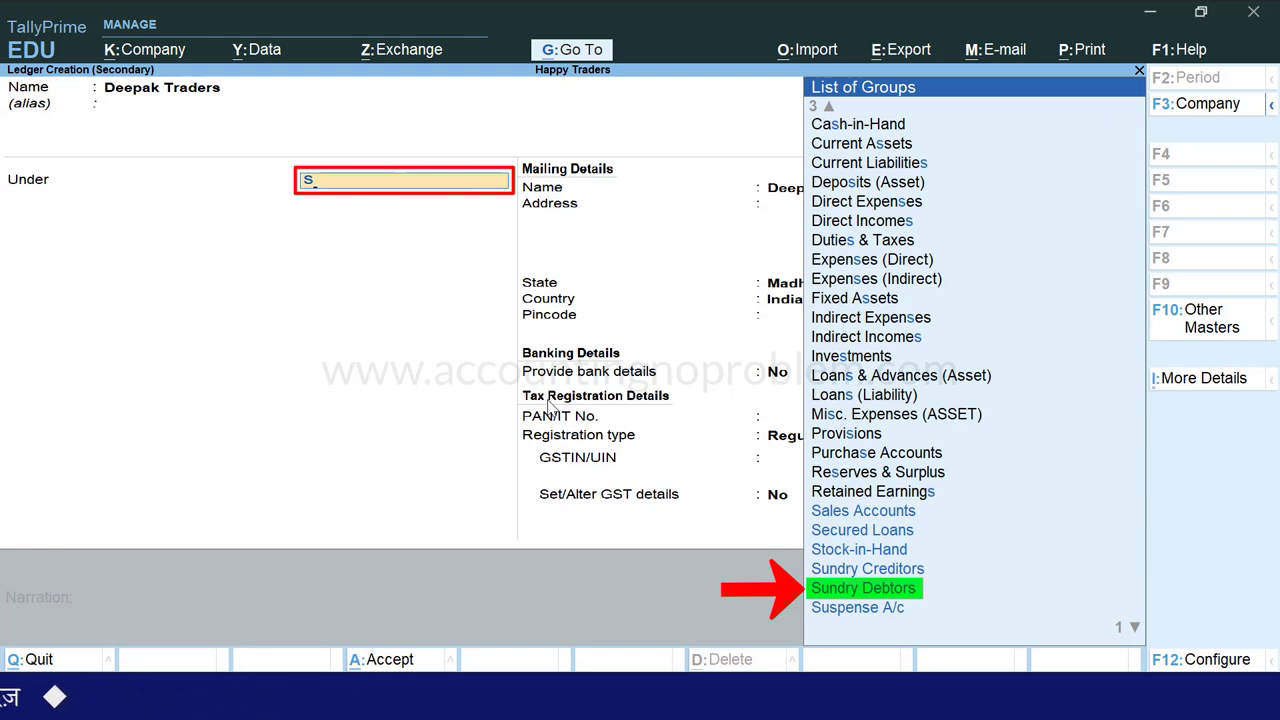
key("Down")
key("Down")
key("Down")
key("Down")
key("Return")
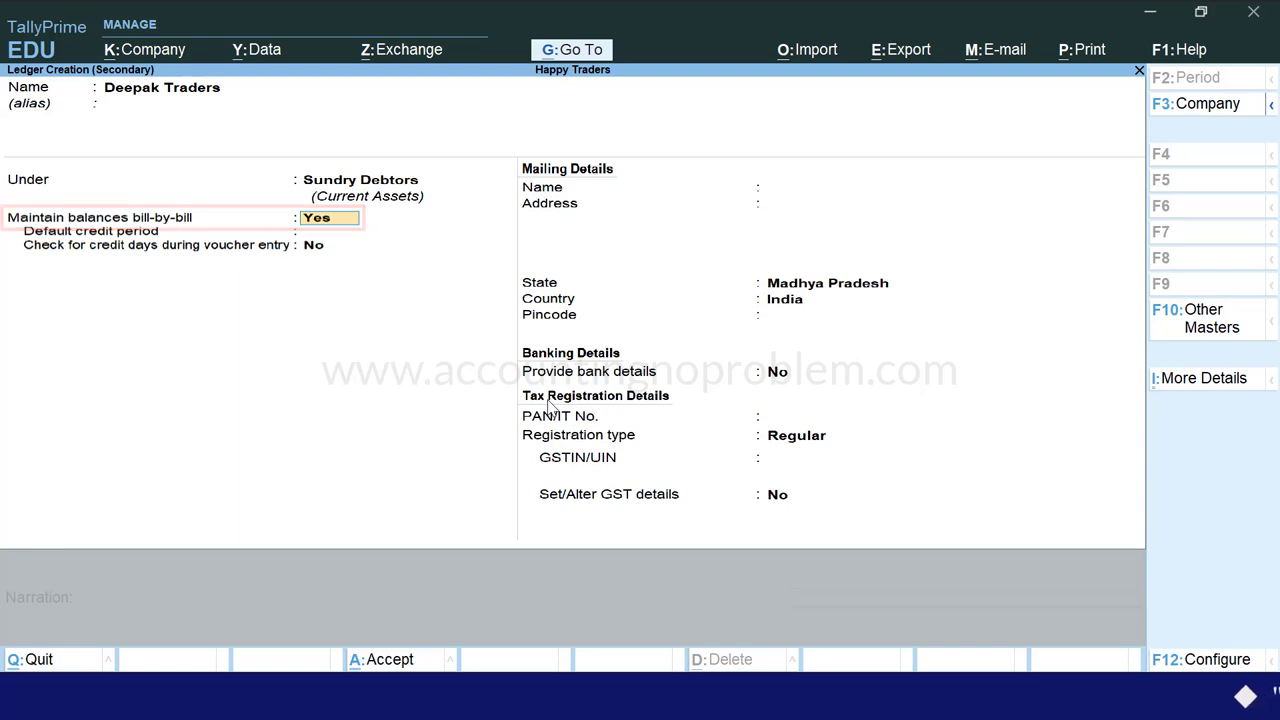
- Keep bill-by-bill on and fill in the mailing address, Madhya Pradesh state and pincode
key("Return")
key("Return")
key("Return")
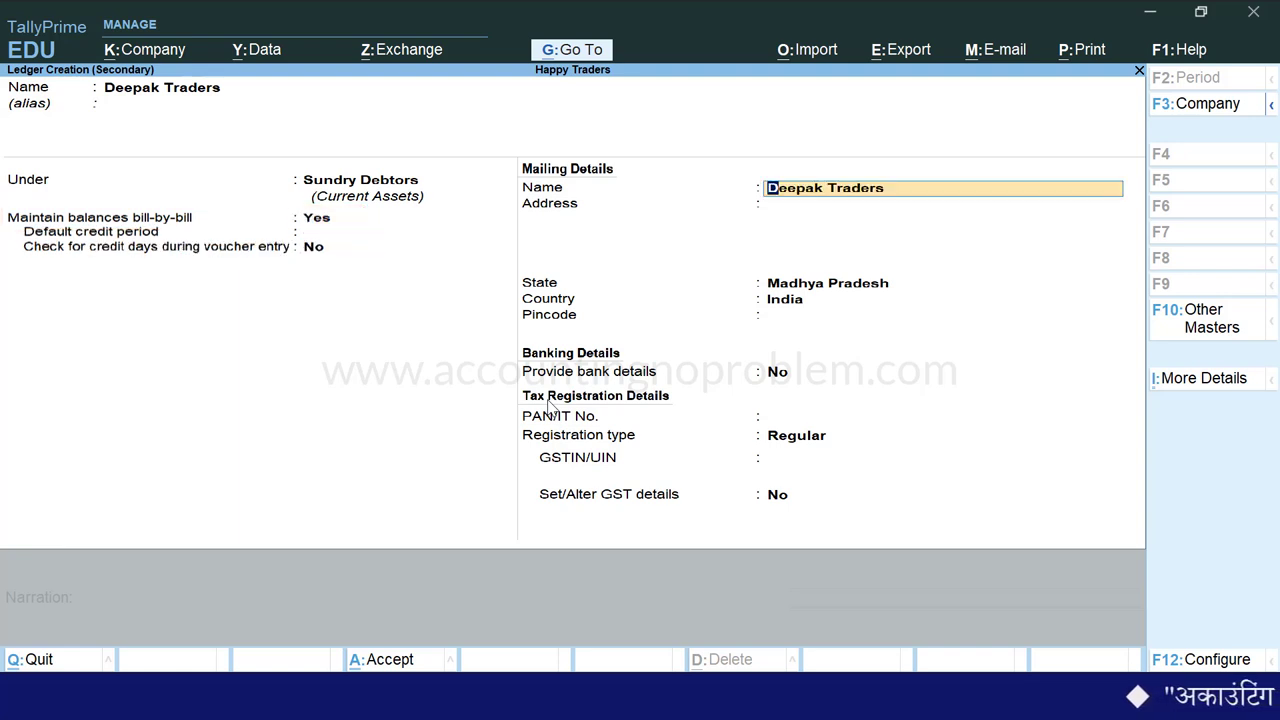
key("Return")
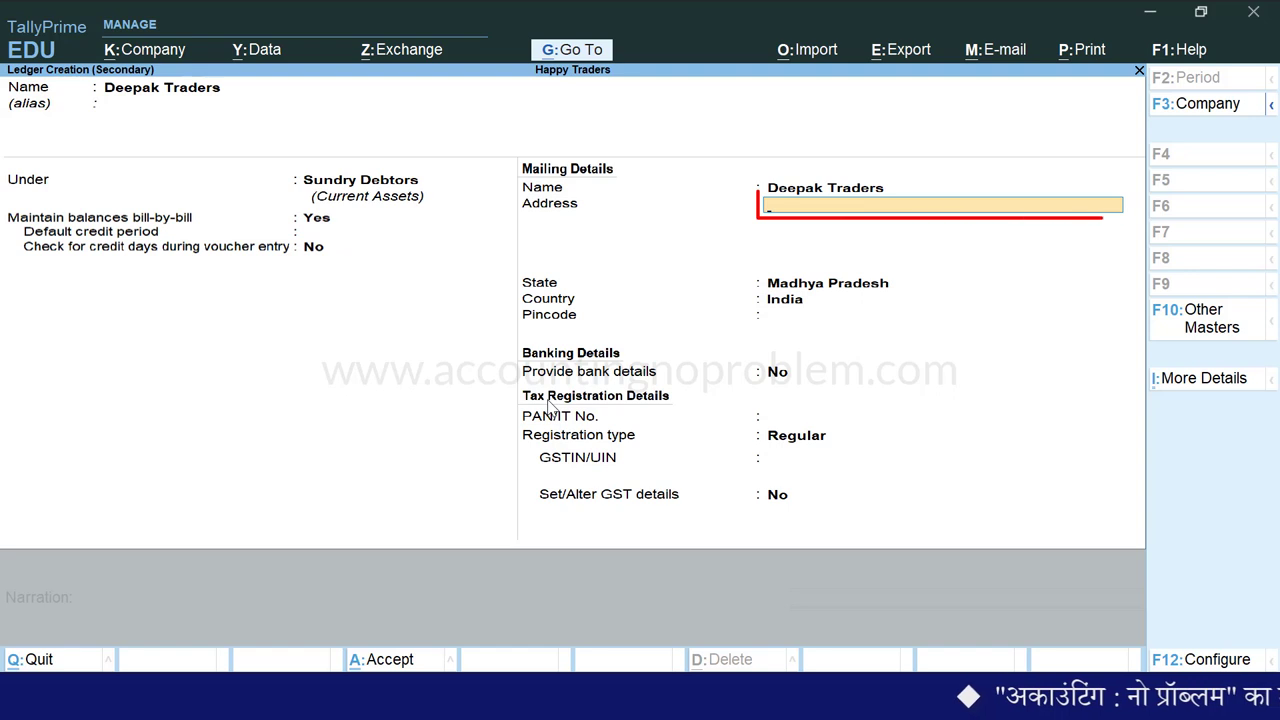
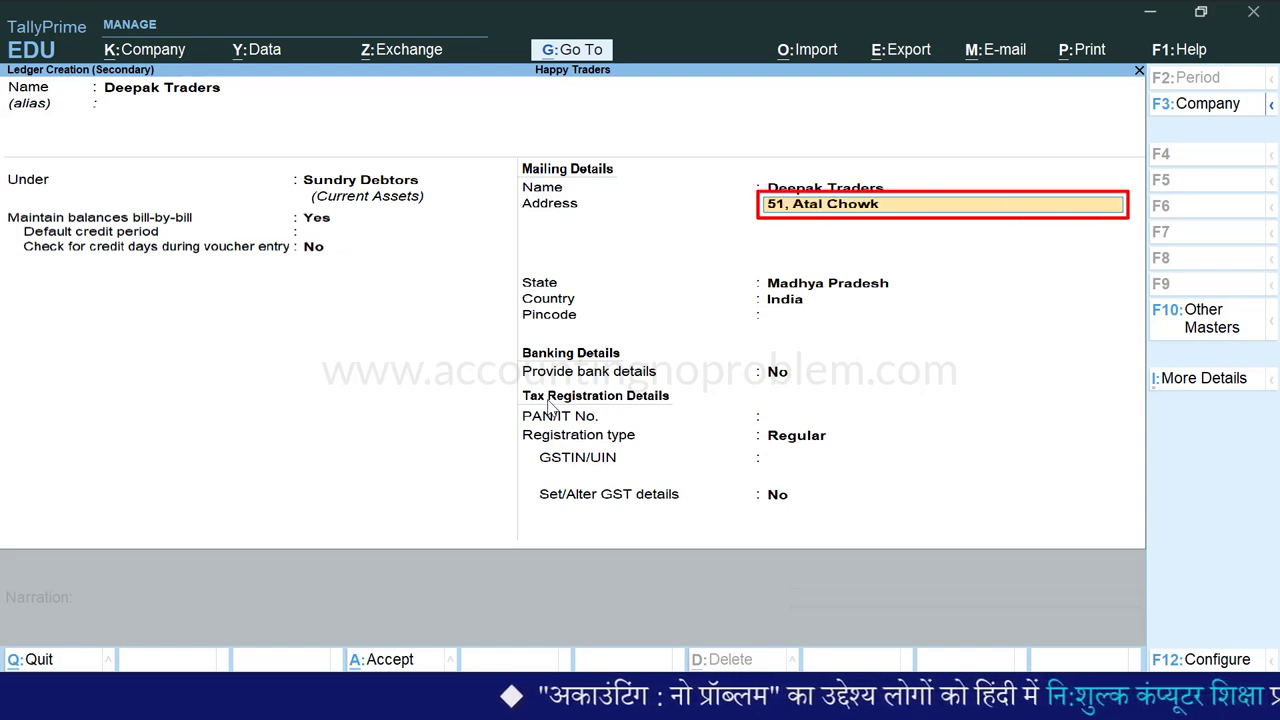
key("Return")
type("Indore")
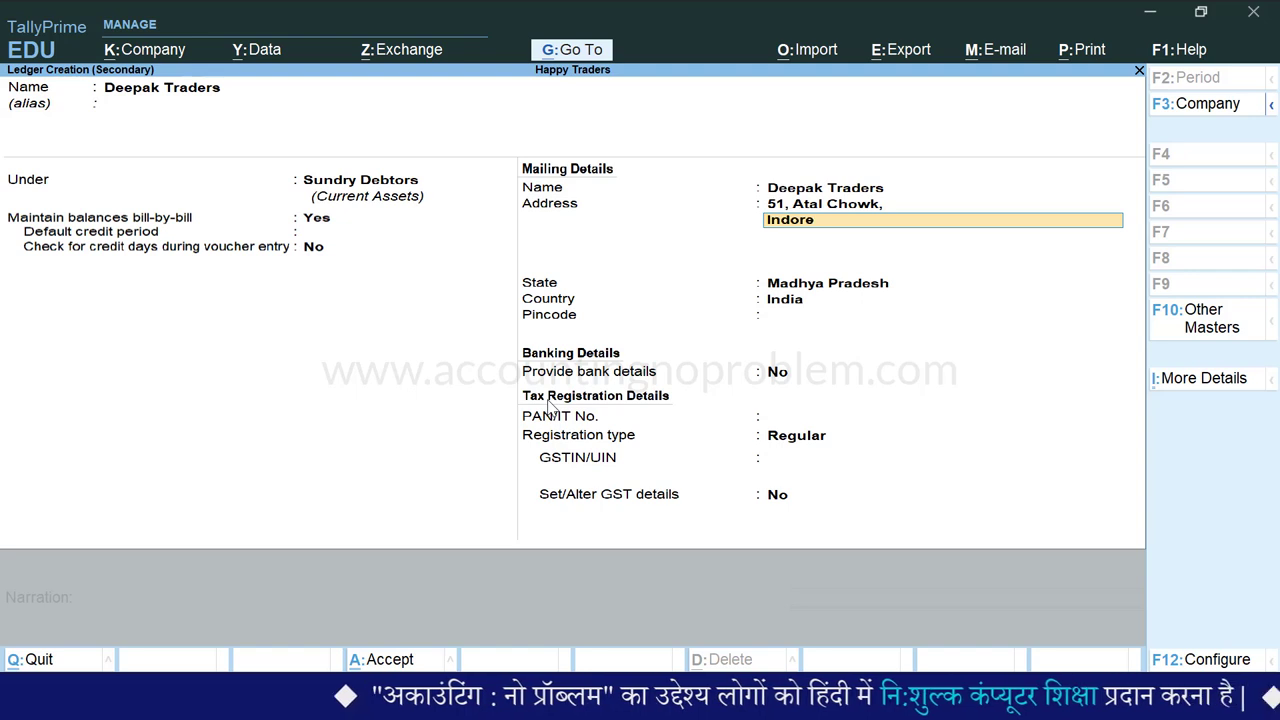
key("Return")
key("Return")
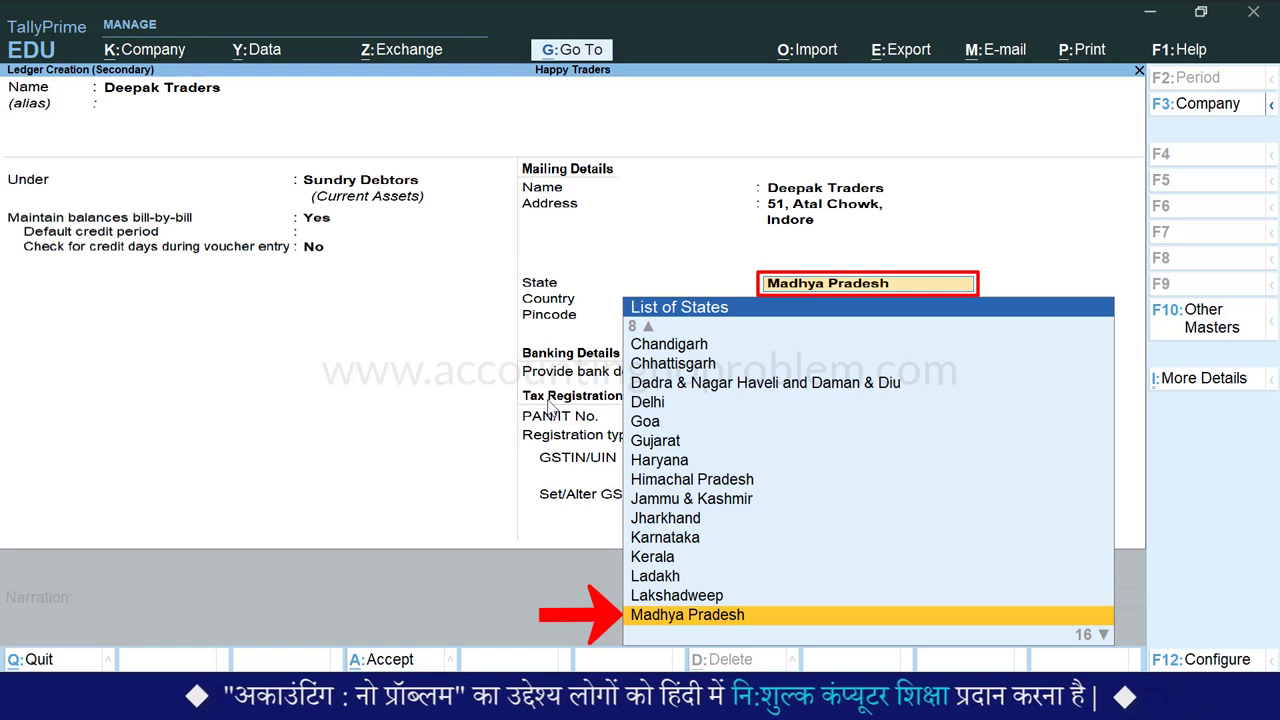
key("Return")
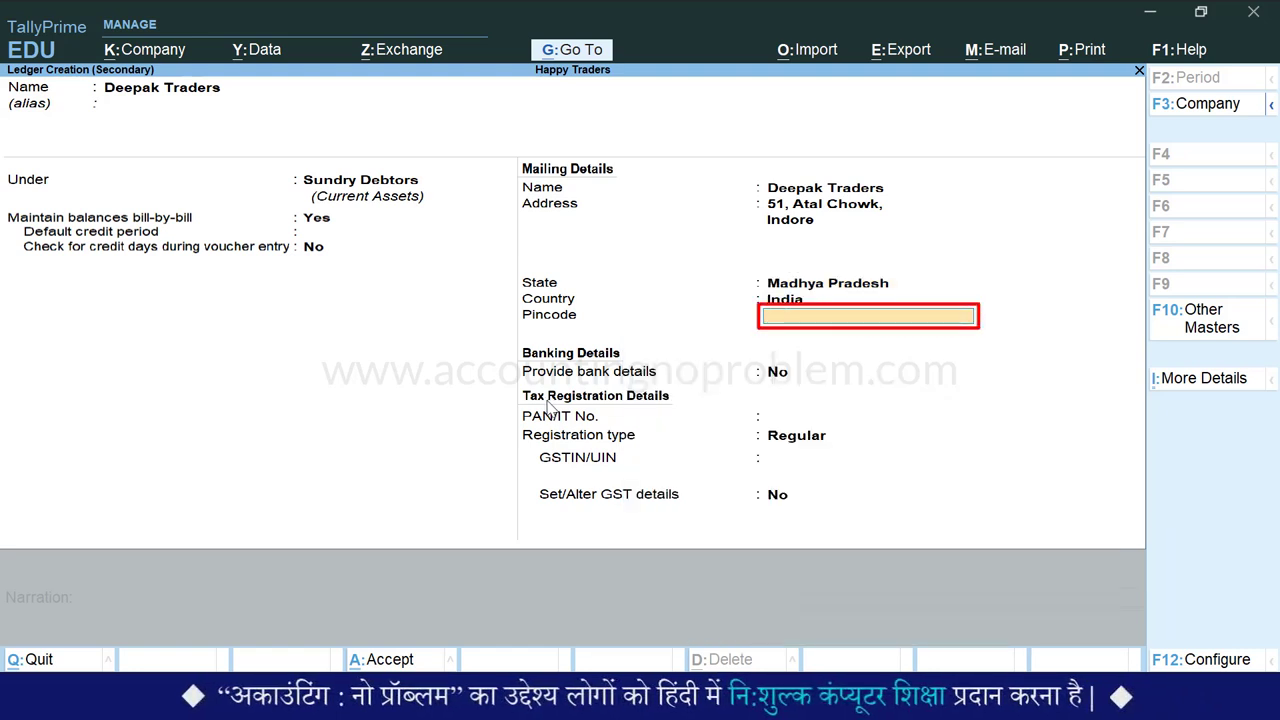
key("Return")
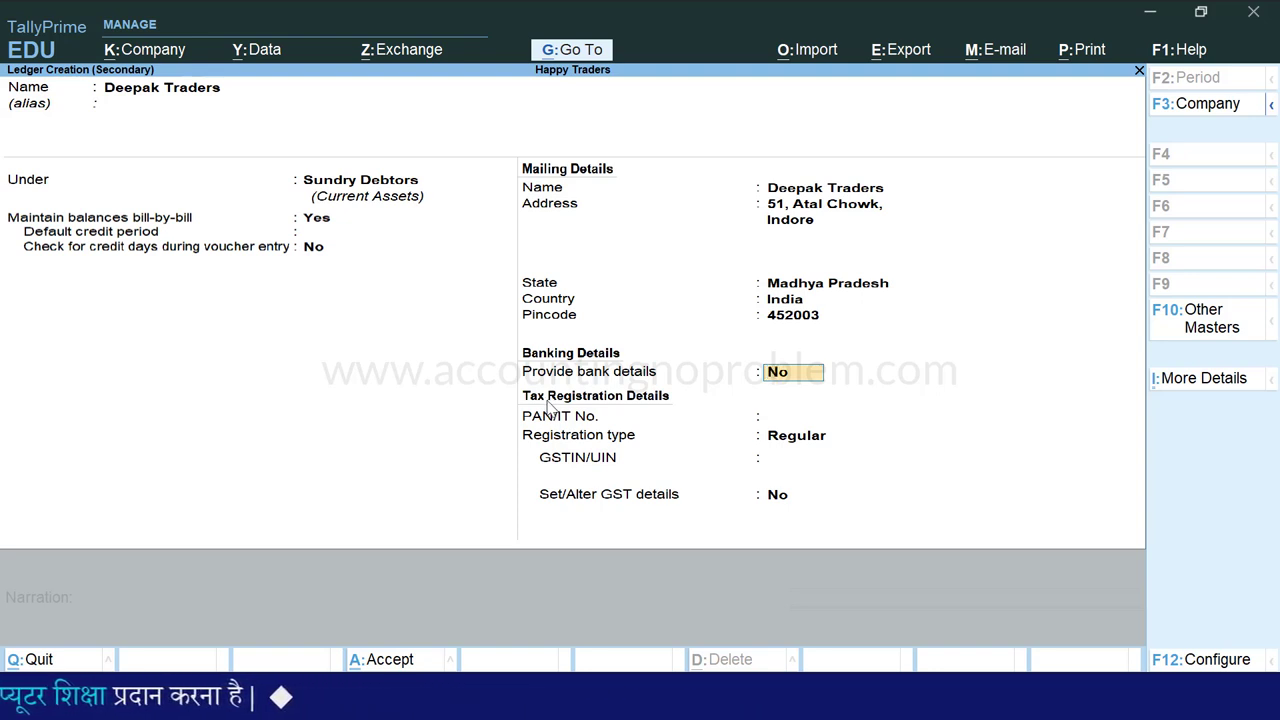
key("F12")
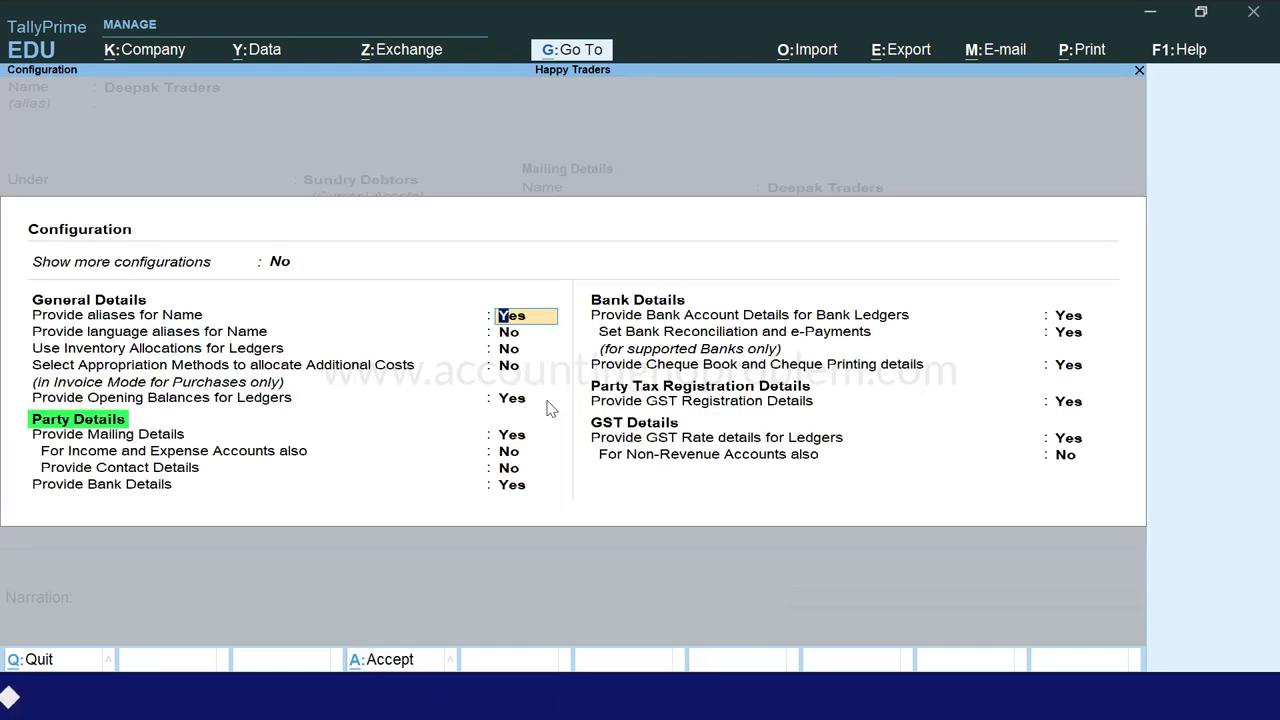
- Enable Provide Contact Details in the ledger configuration and accept it
key("Down")
key("Down")
key("Down")
key("Down")
key("Down")
key("Down")
key("Down")
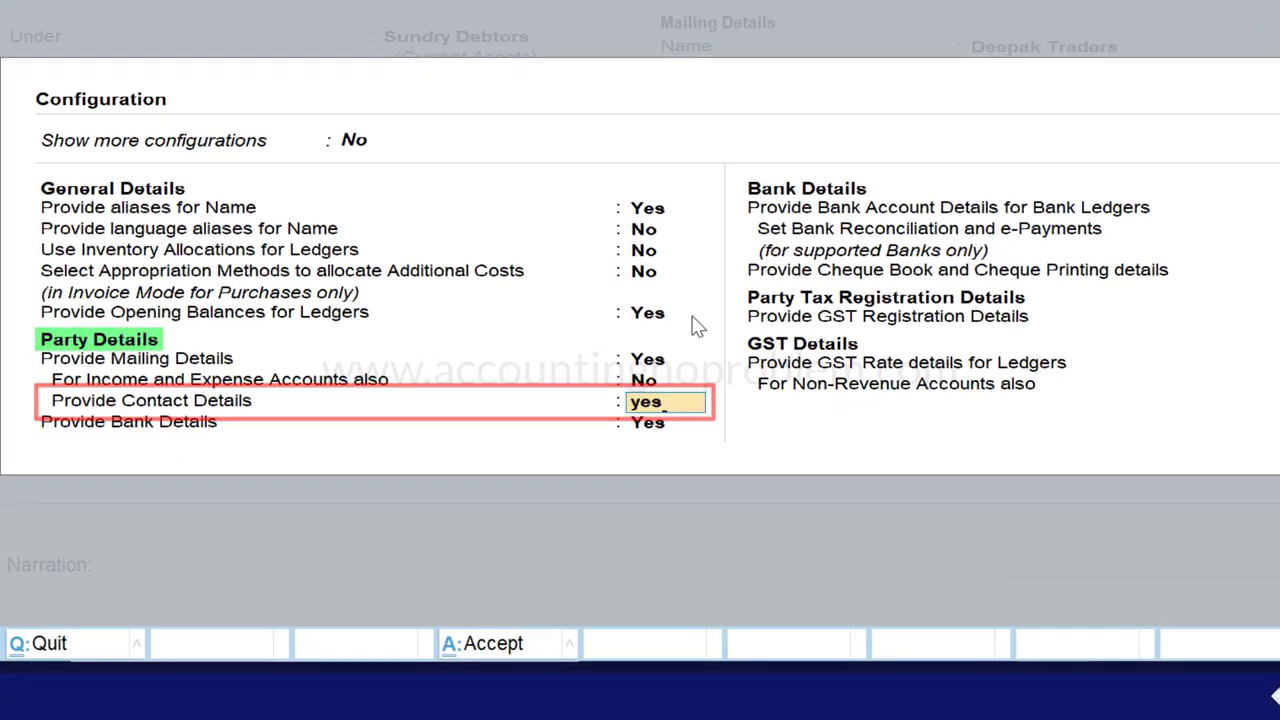
key("ctrl+a")
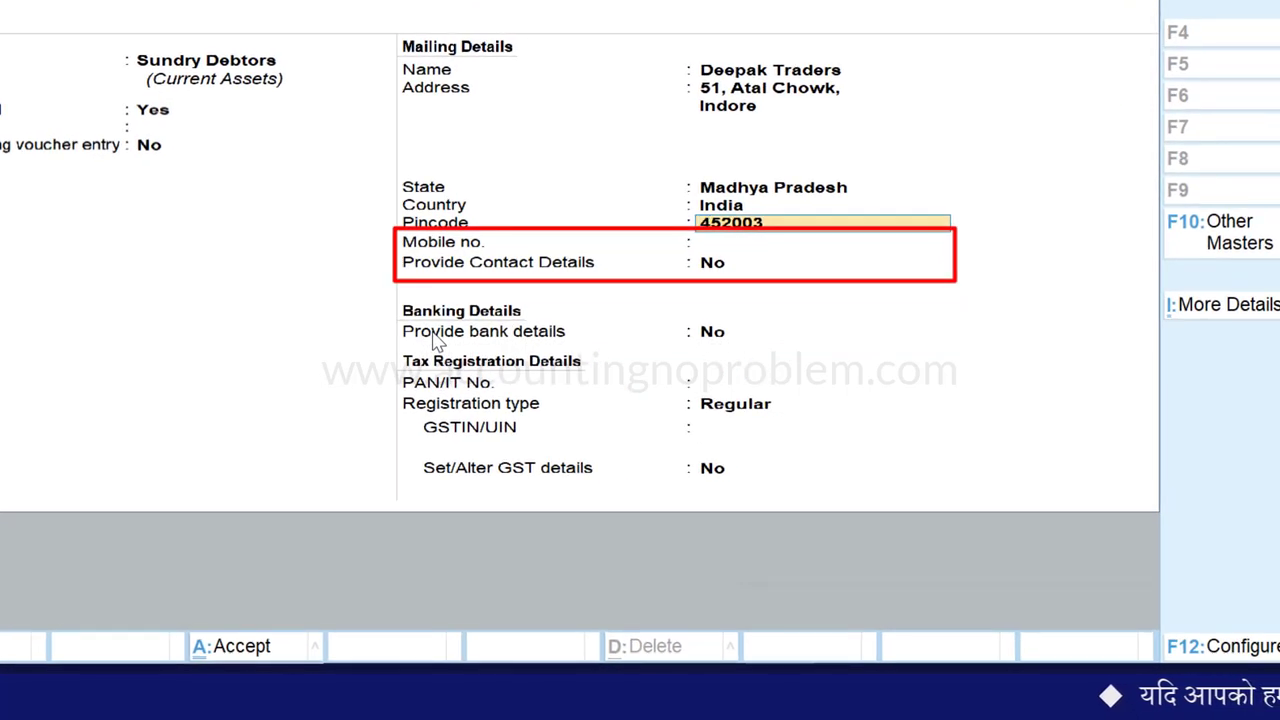
- Enter the mobile number, then the contact person's name, phone number and e-mail, and accept
key("Return")
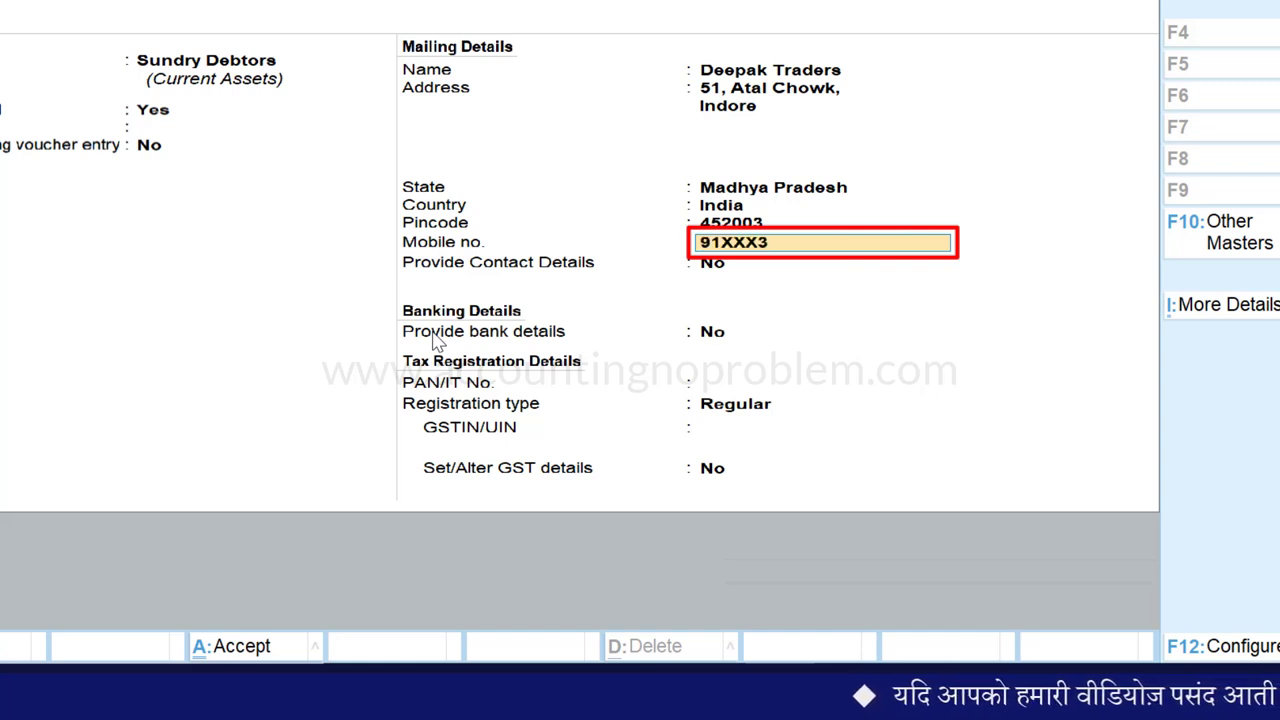
key("Return")
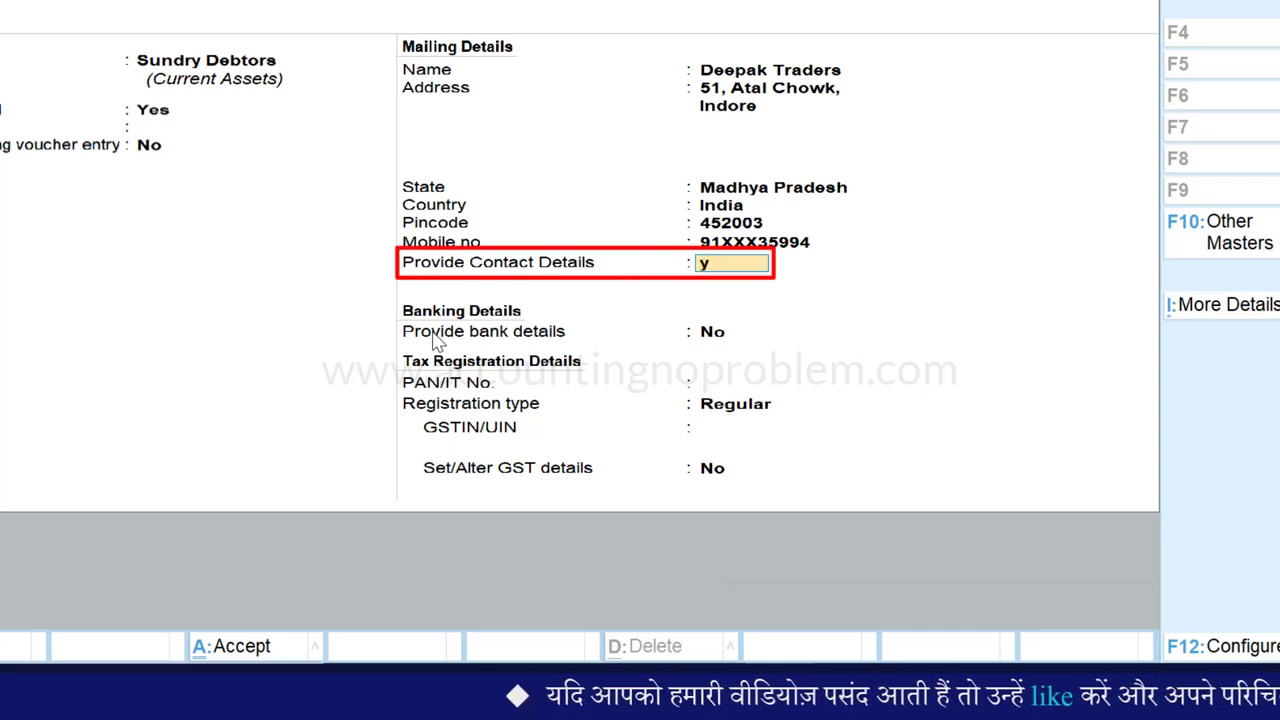
key("Return")
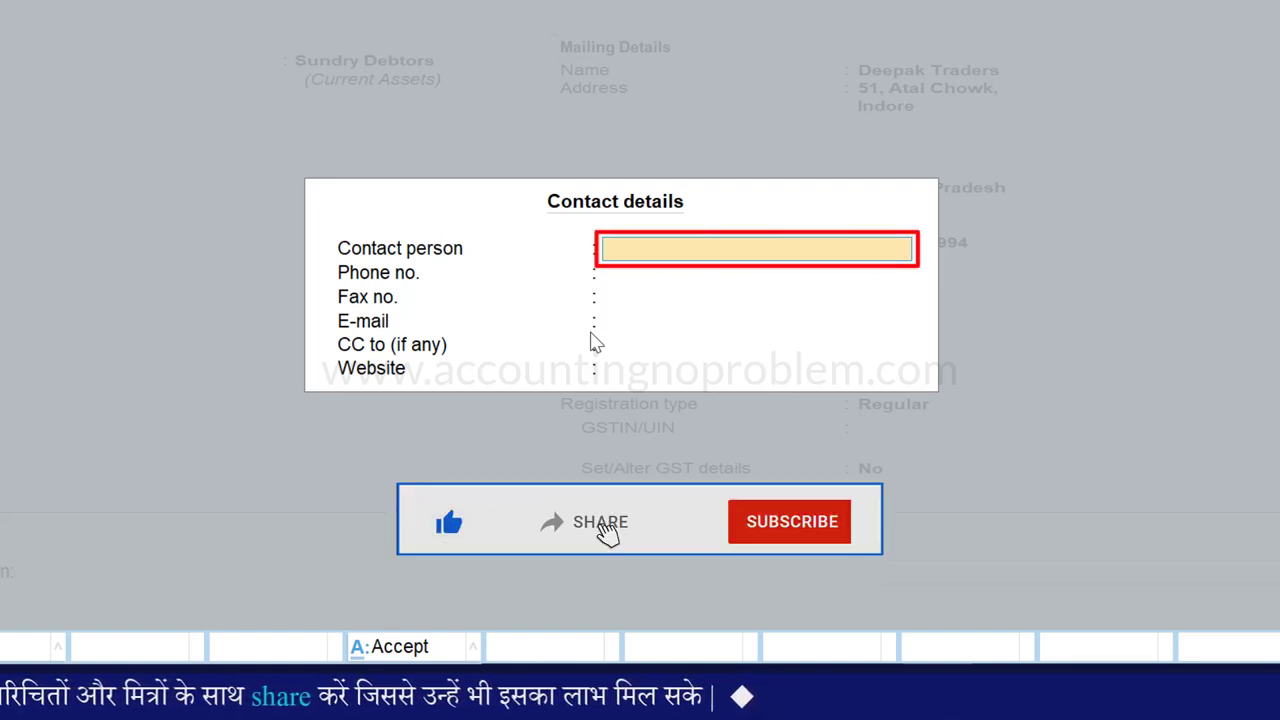
key("Return")
type("0731-247XXXX")
key("Return")
key("Return")
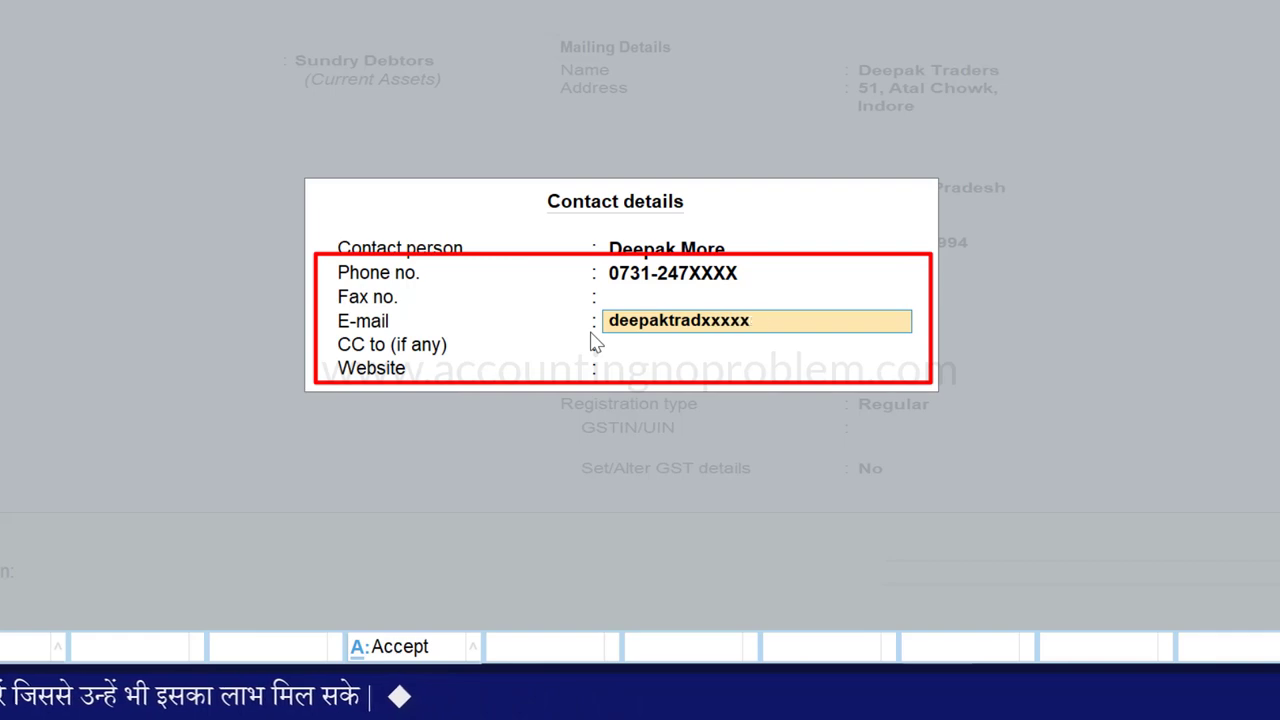
key("Return")
key("Return")
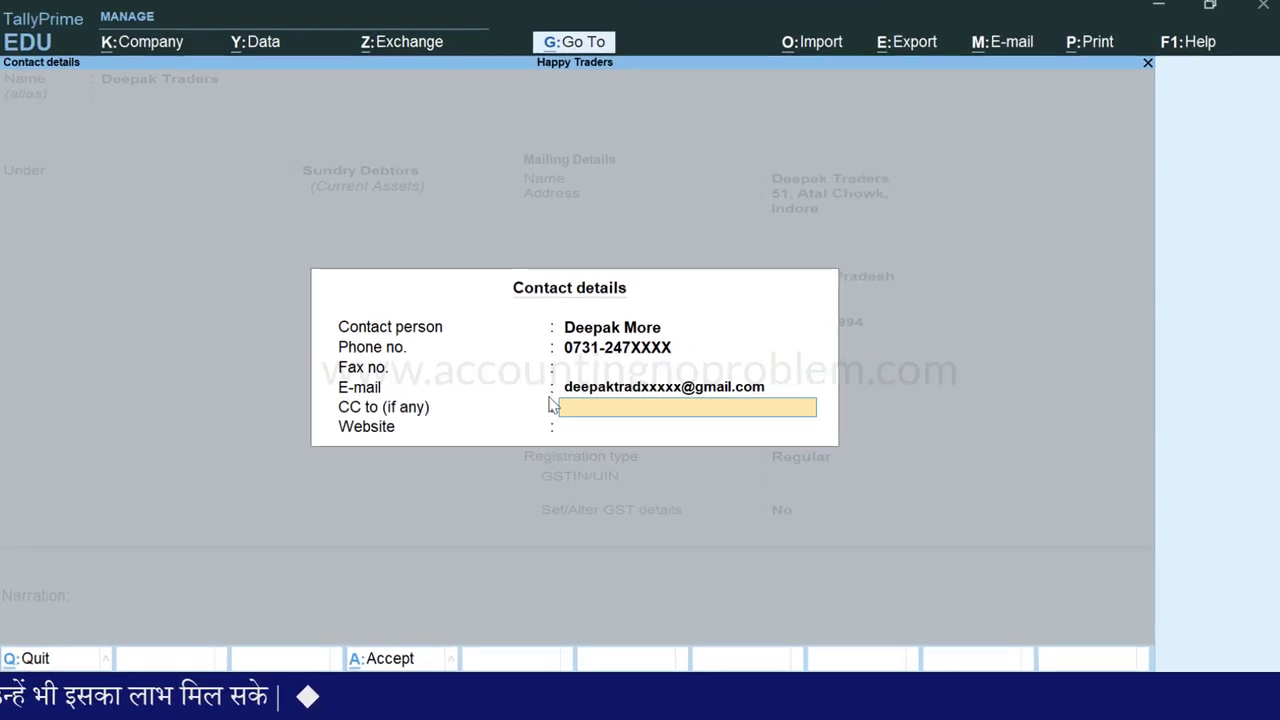
key("ctrl+a")
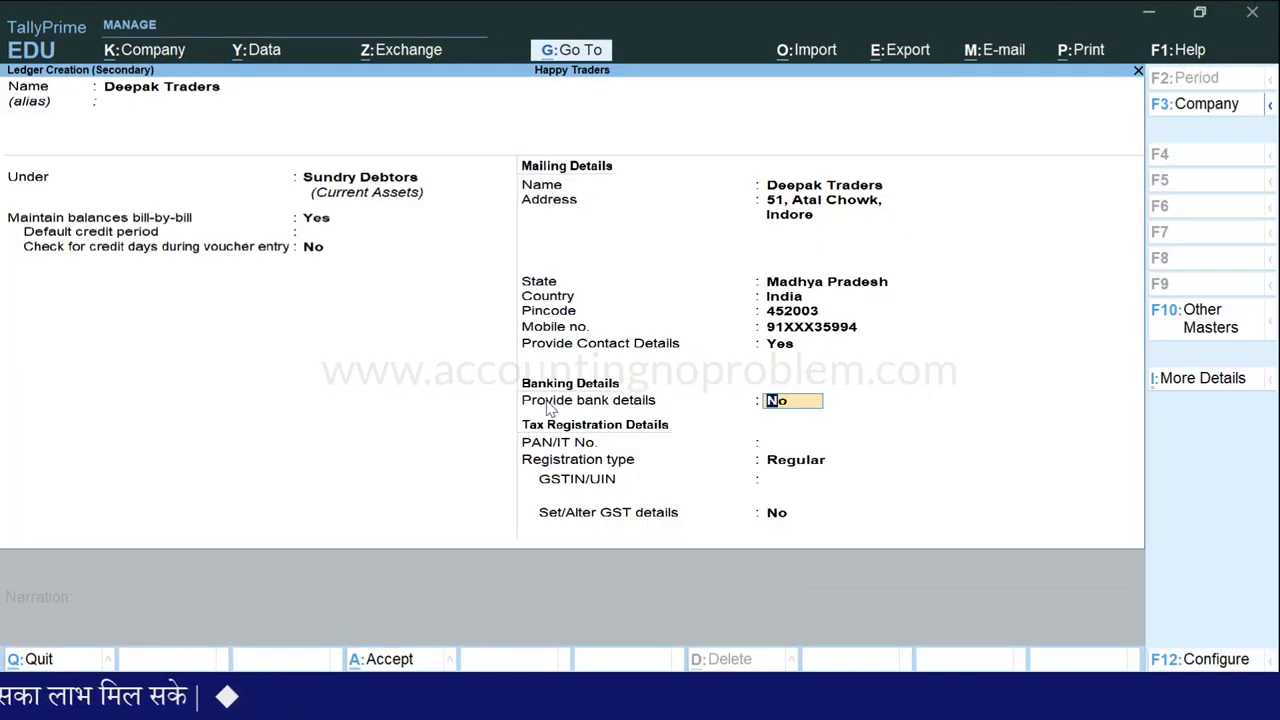
- Leave bank details off, set GST registration to Regular with the GSTIN, and finish the ledger
key("Return")
key("Return")
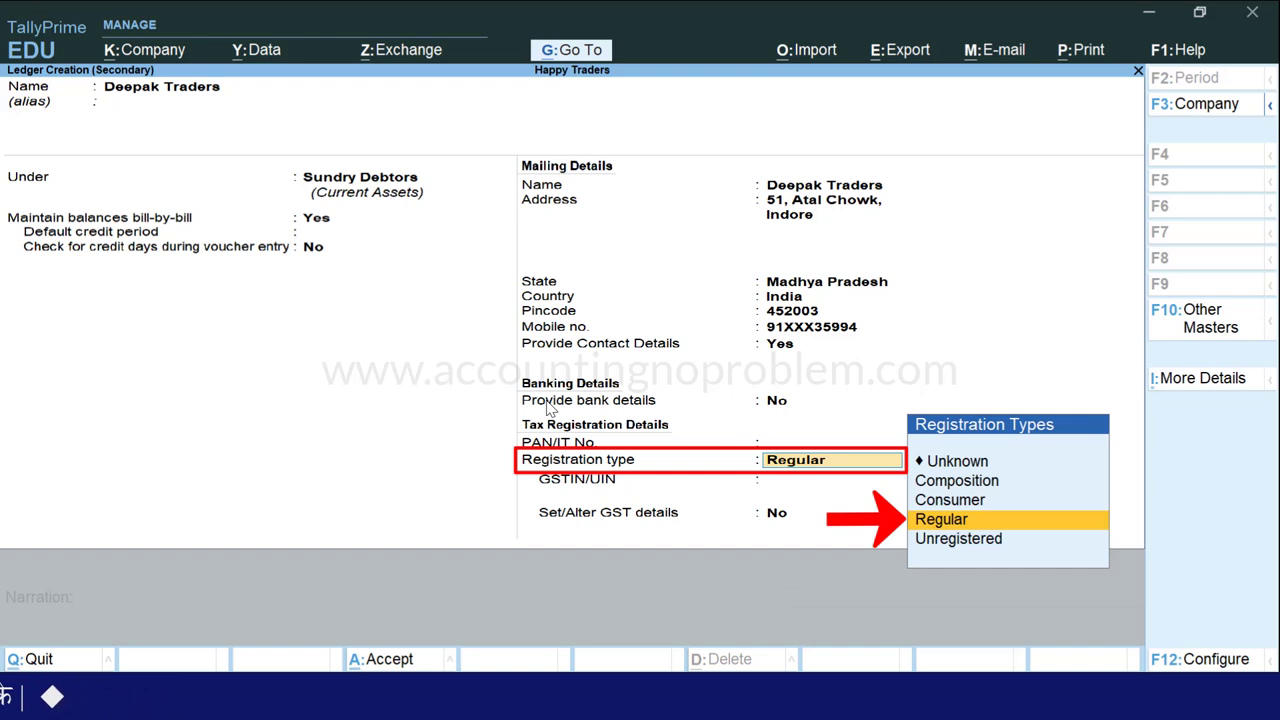
key("Return")
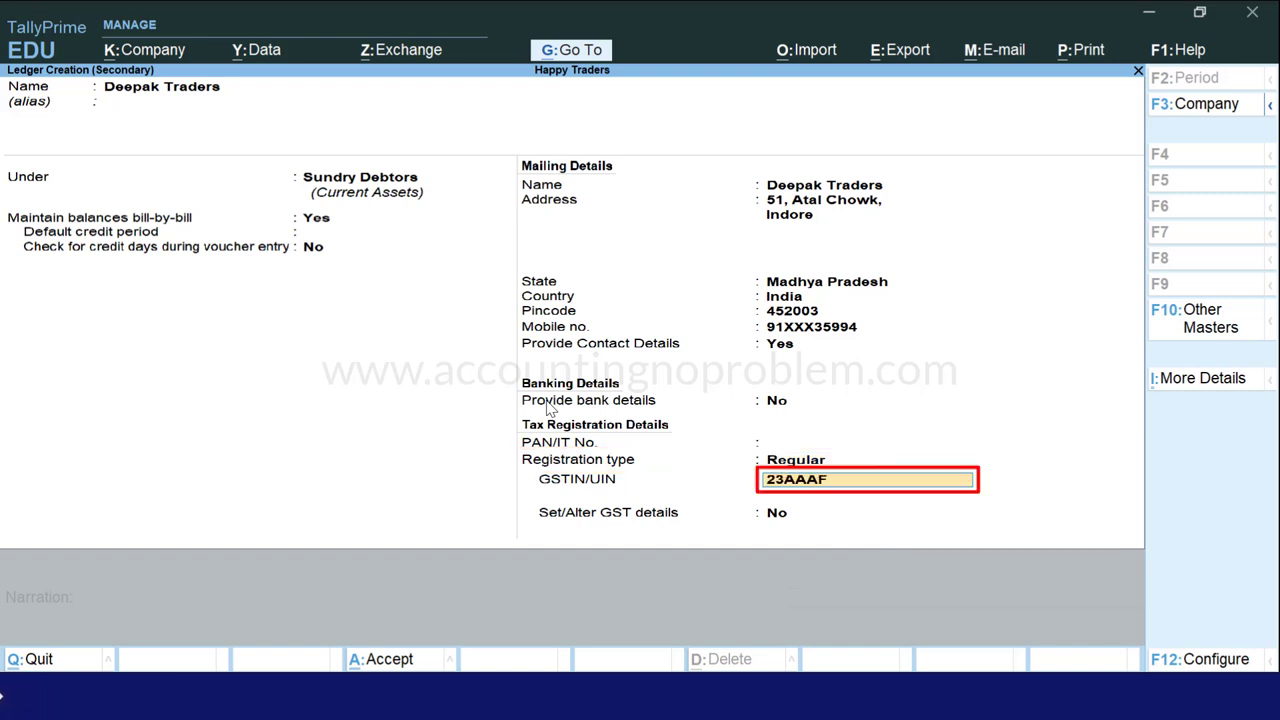
key("Return")
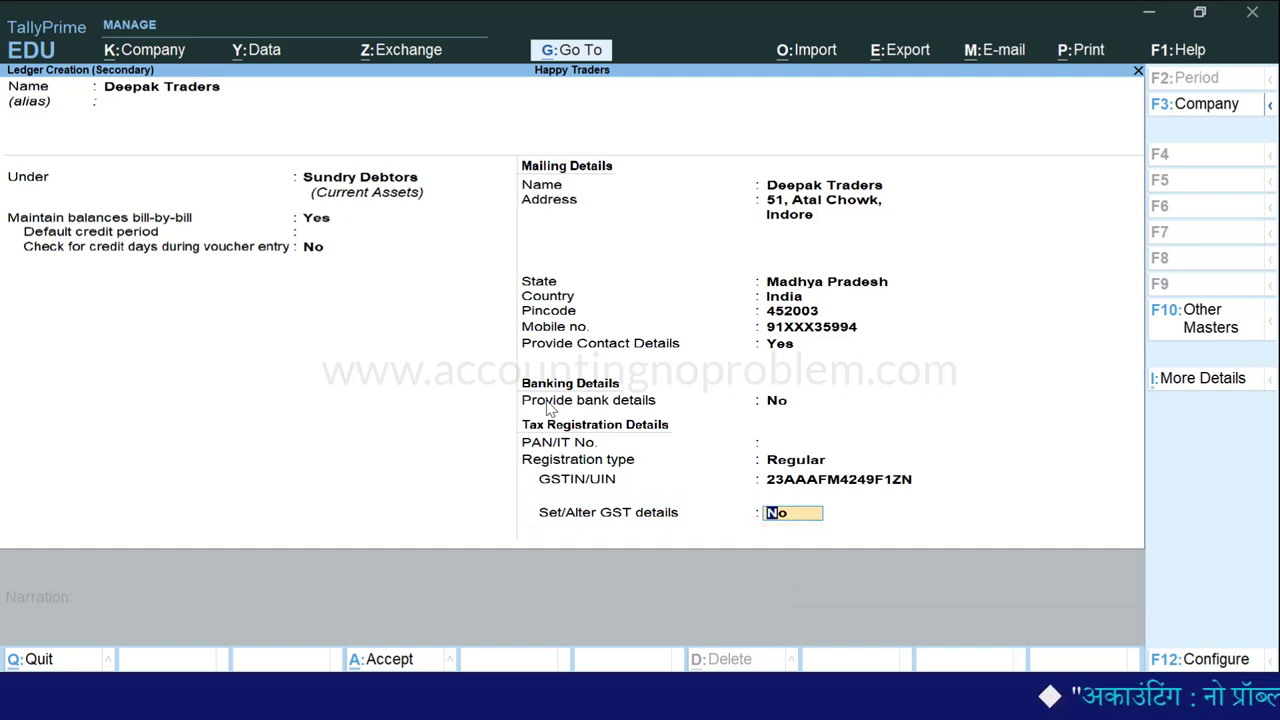
key("Return")
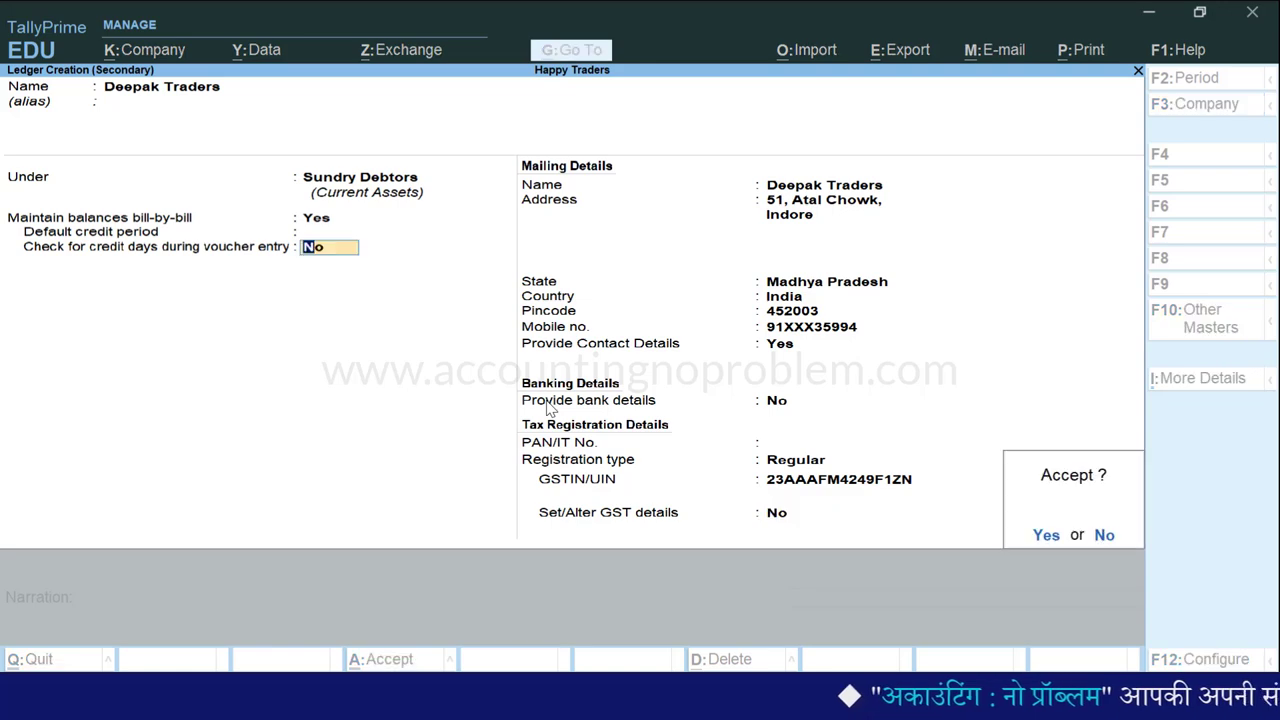
- Save the Deepak Traders ledger, leave dispatch details blank, and accept the party details
key("Return")
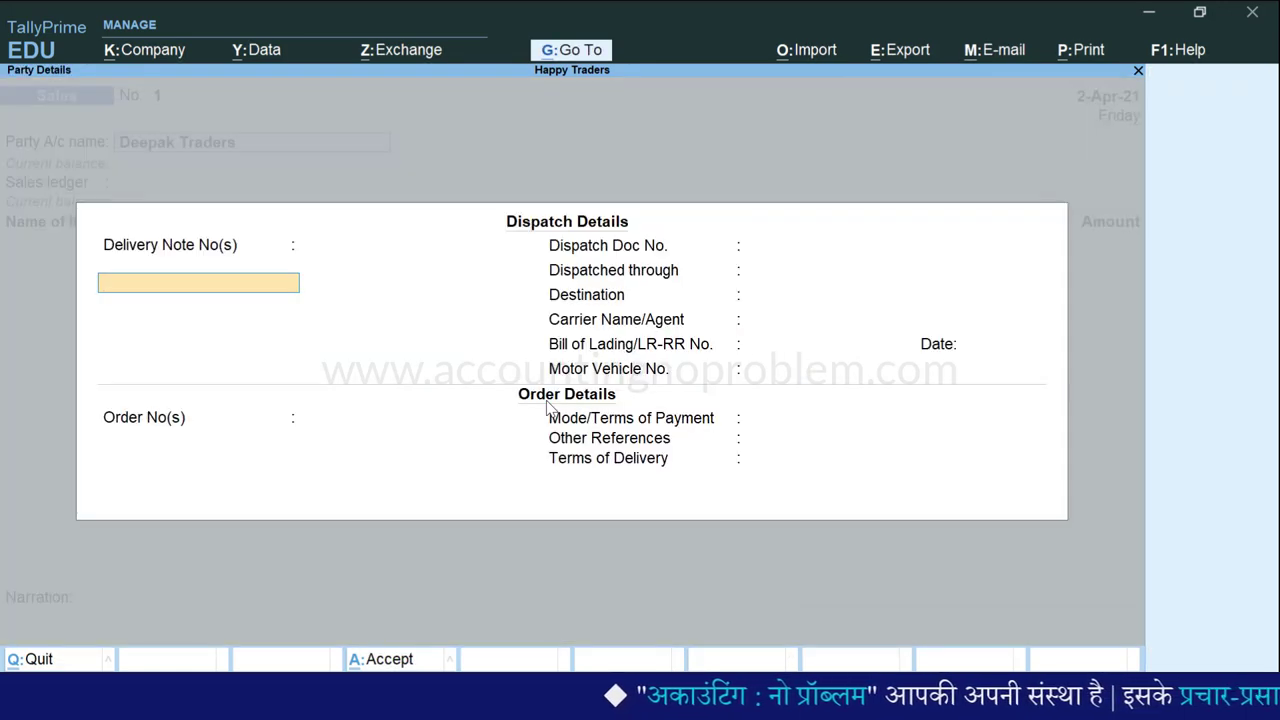
key("Return")
key("Return")
key("Return")
key("Return")
key("Return")
key("Return")
key("Return")
key("Return")
key("Return")
key("Return")
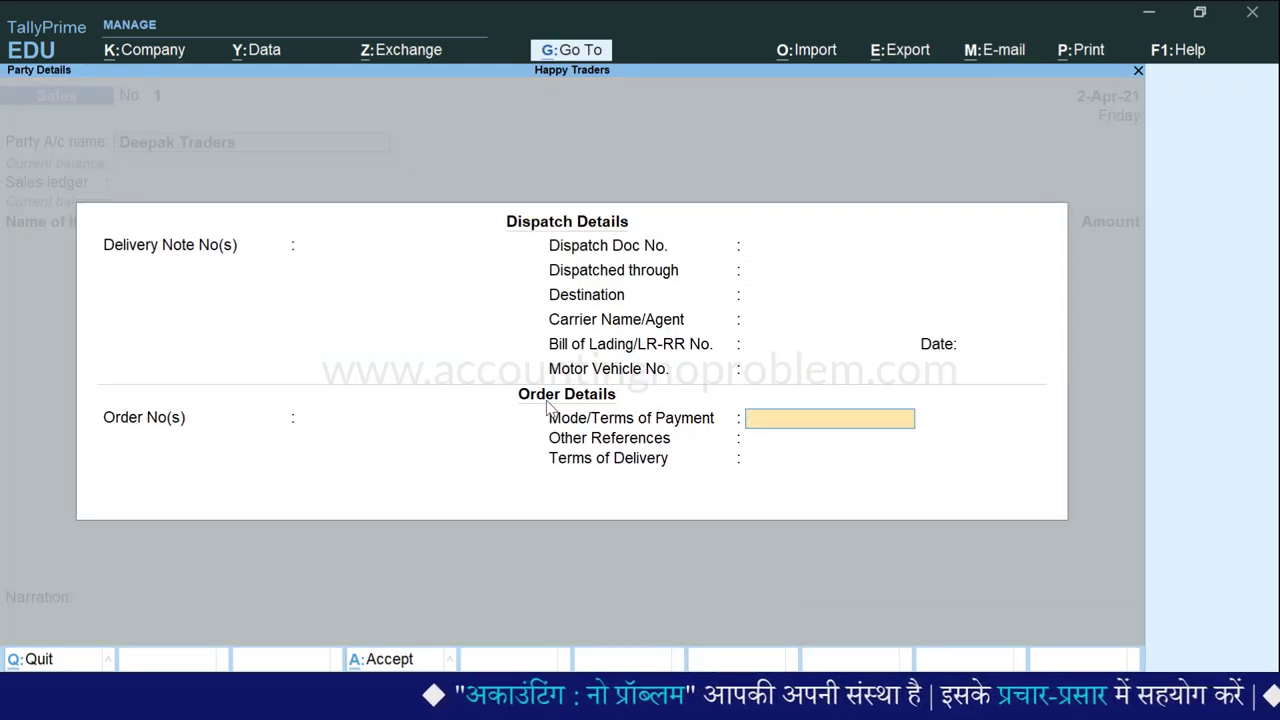
key("Return")
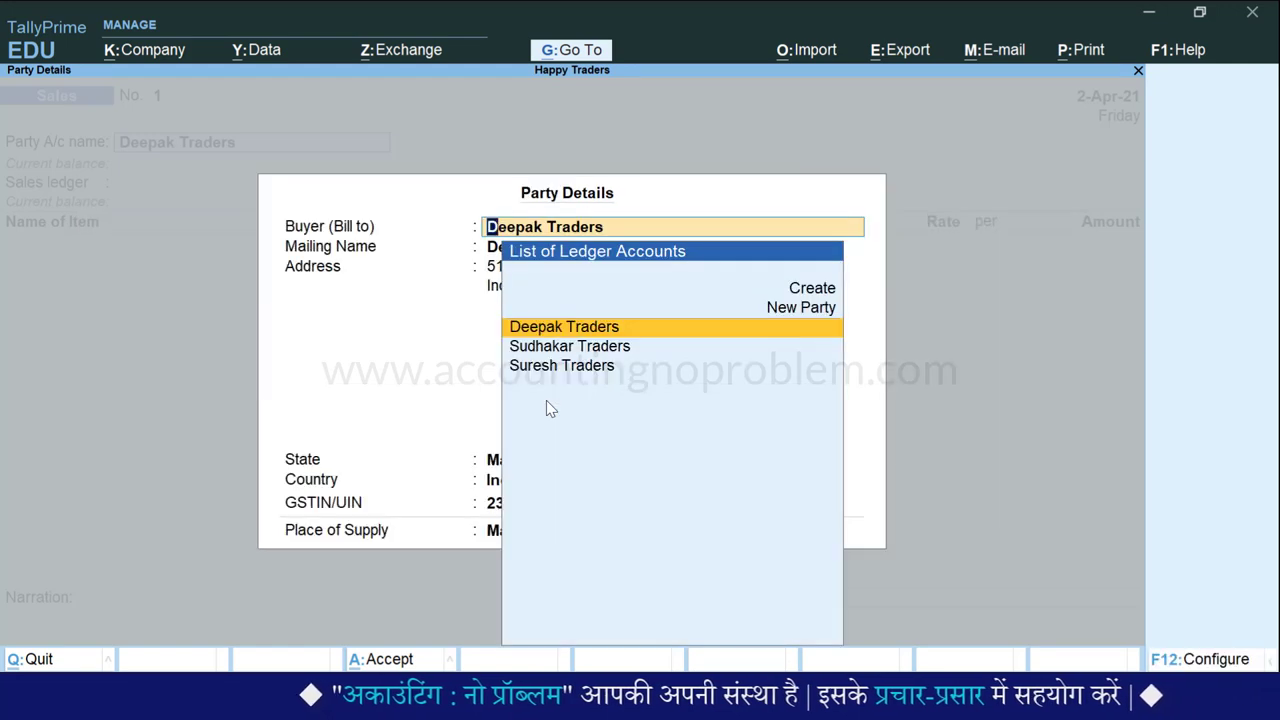
key("Return")
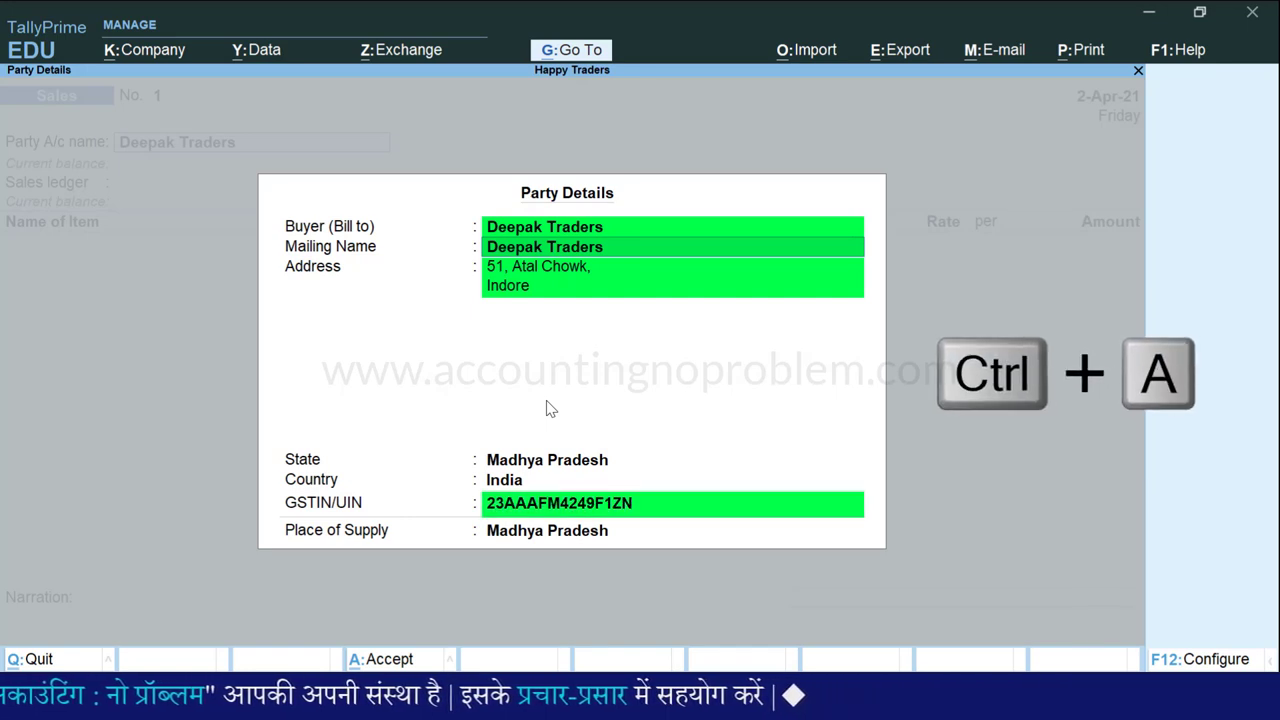
key("ctrl+a")
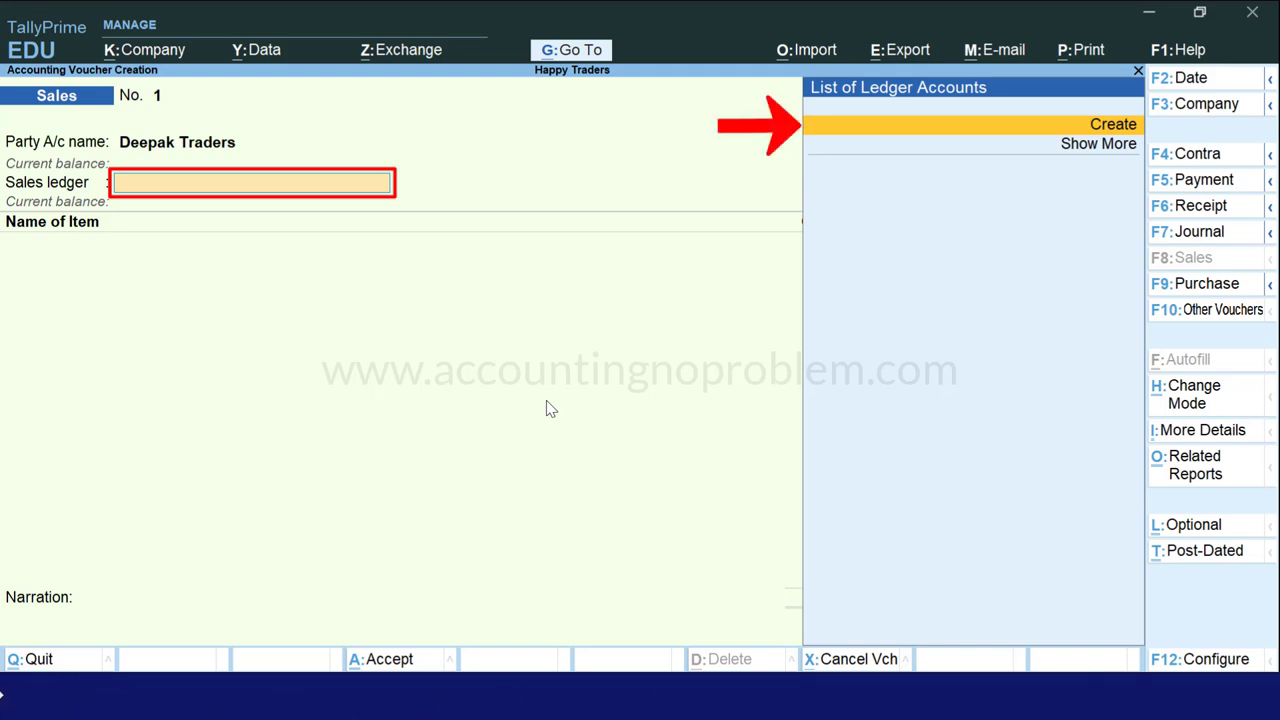
- Create a Sales Account ledger under Sales Accounts with Goods supply type and save it
key("Return")
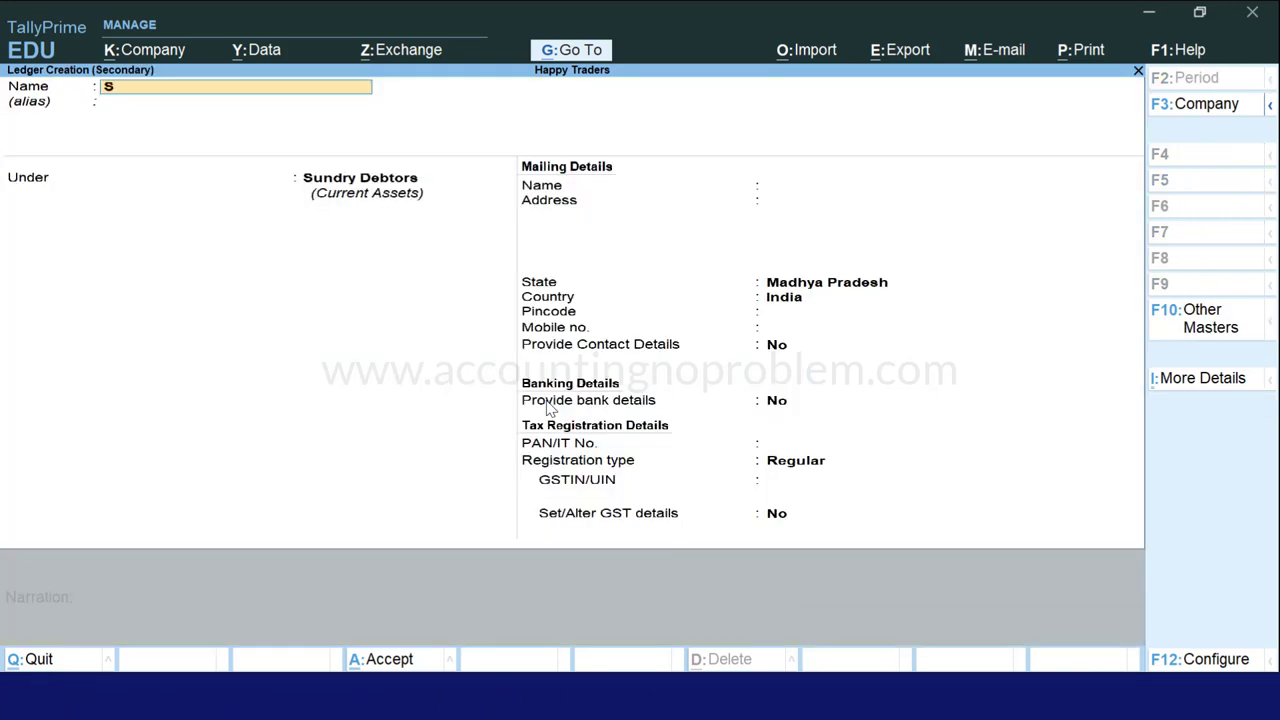
key("Return")
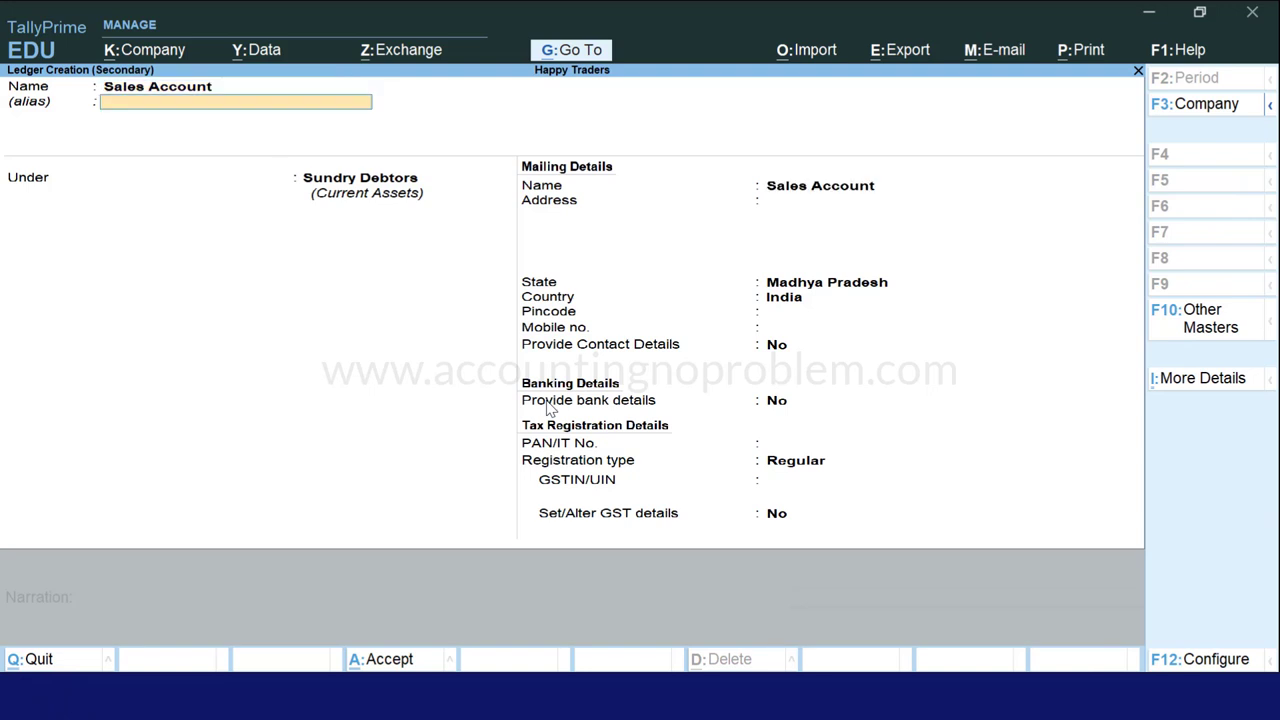
key("Return")
type("S")
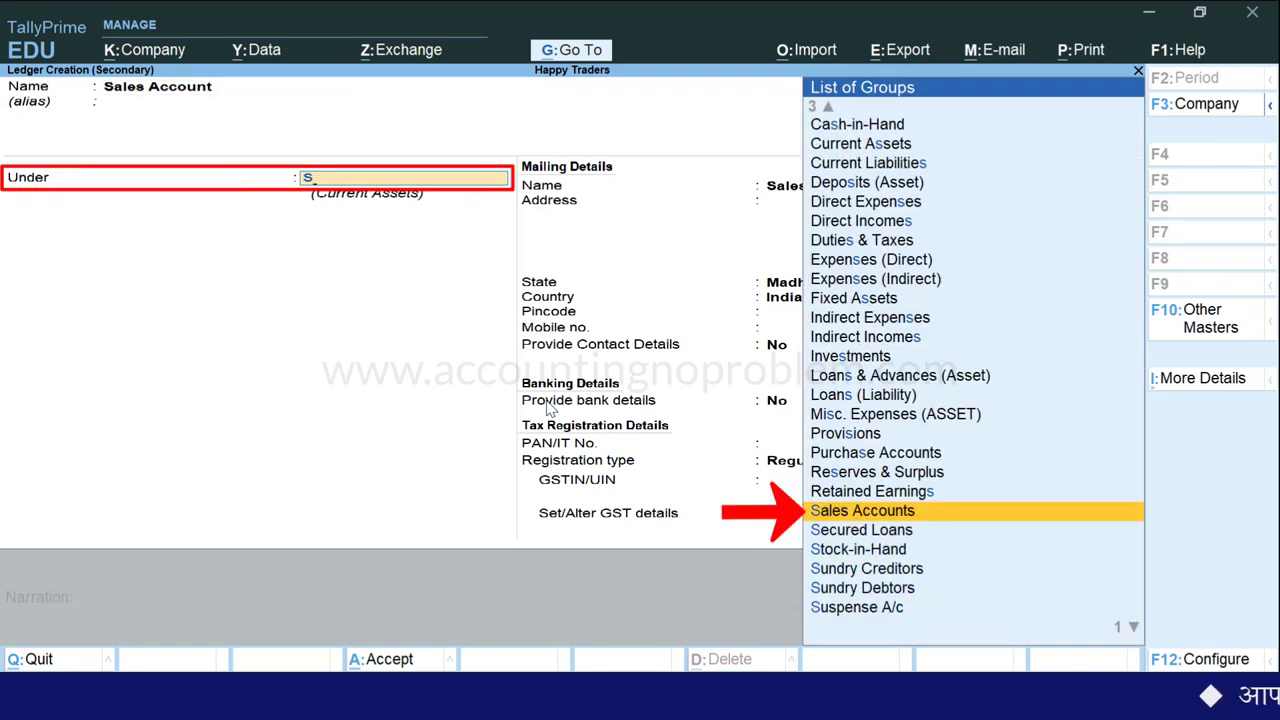
key("Return")
key("Return")
key("Return")
key("Return")
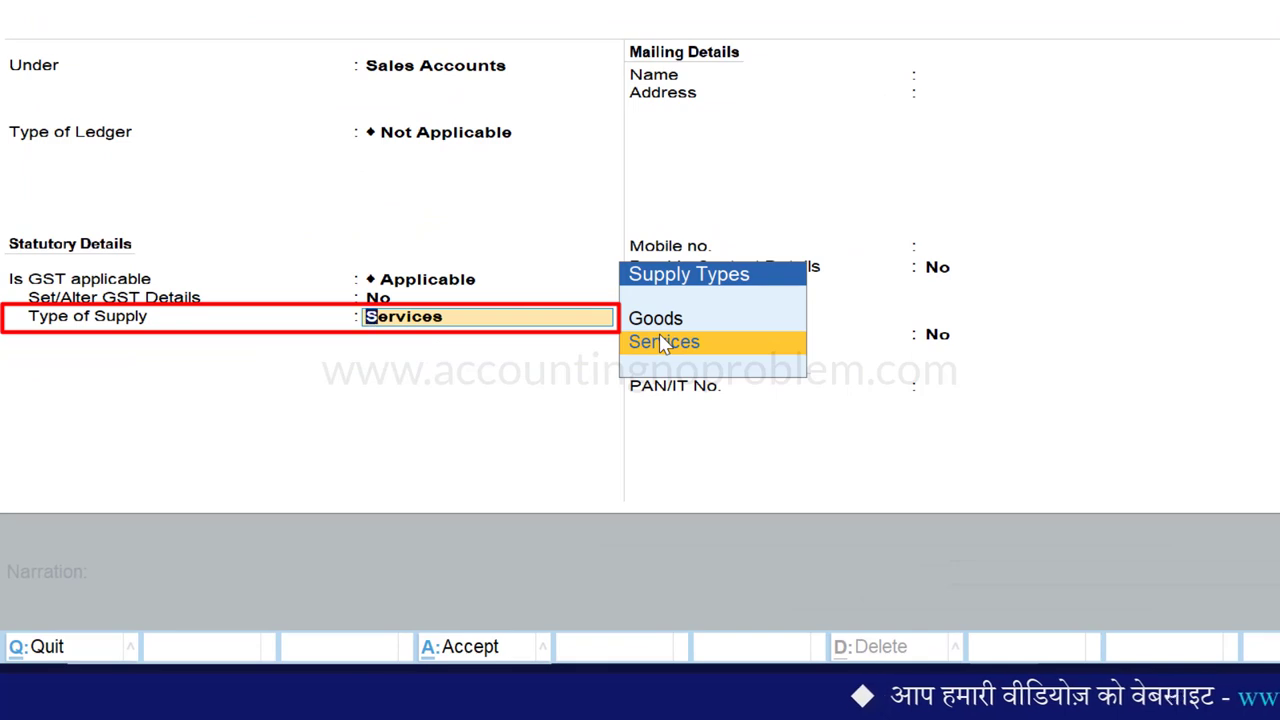
key("Up")
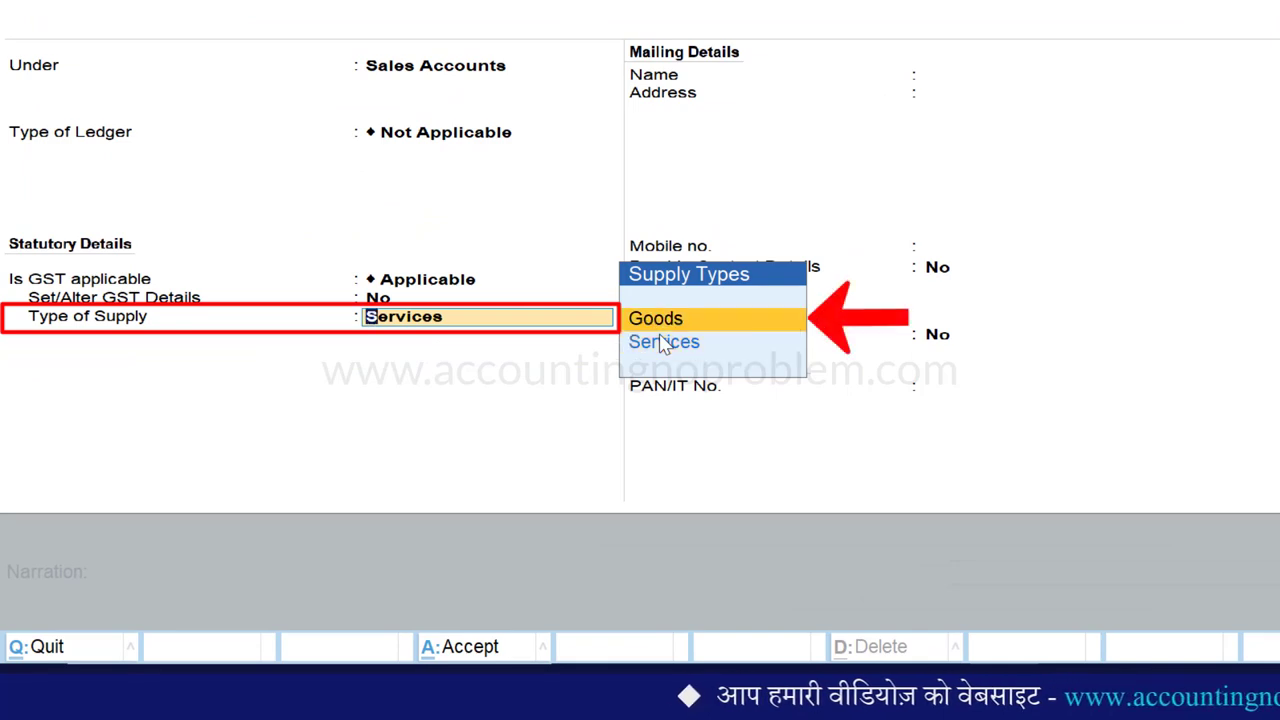
key("Return")
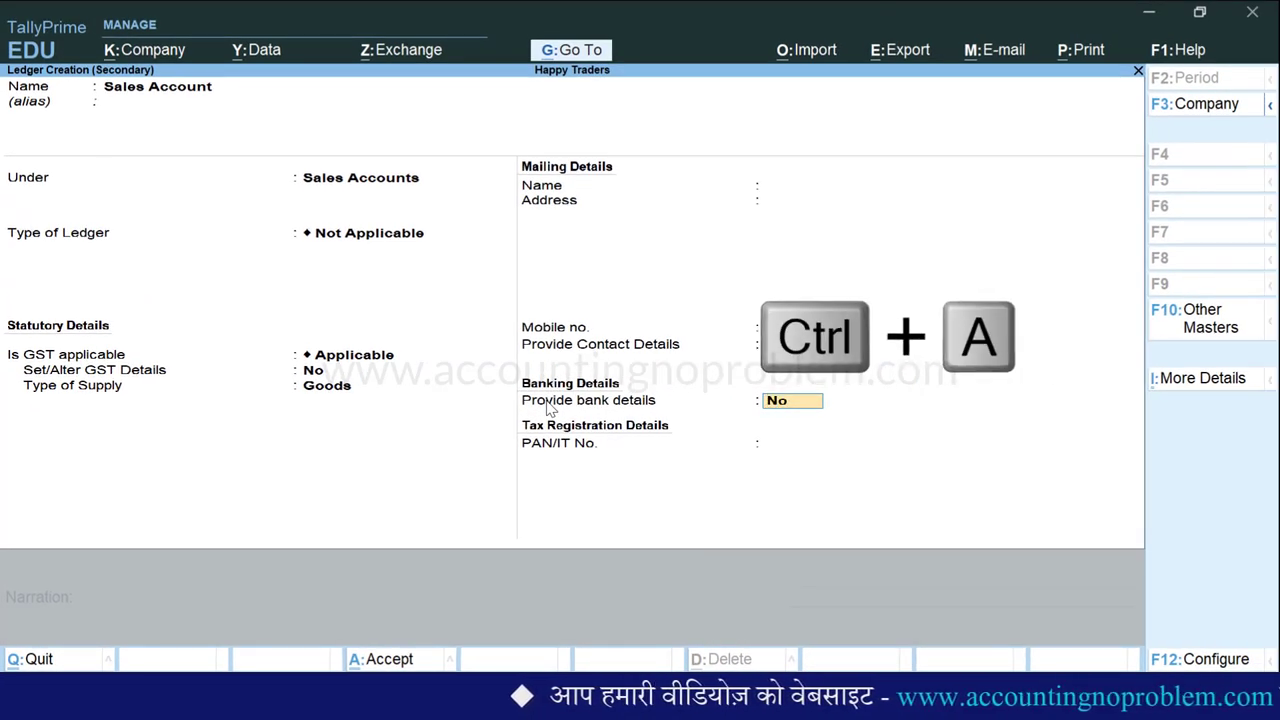
key("ctrl+a")
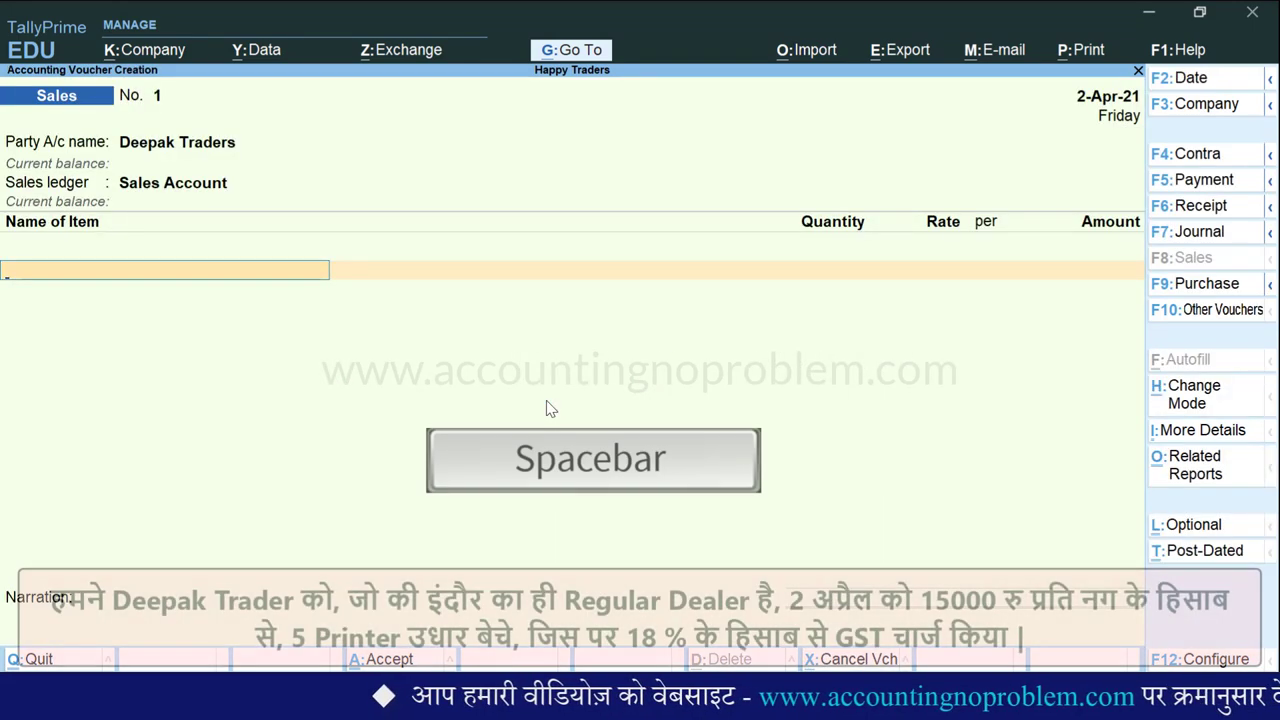
- Add a Printer line of 5 Nos at 15,000 each, giving 75,000.00
key("space")
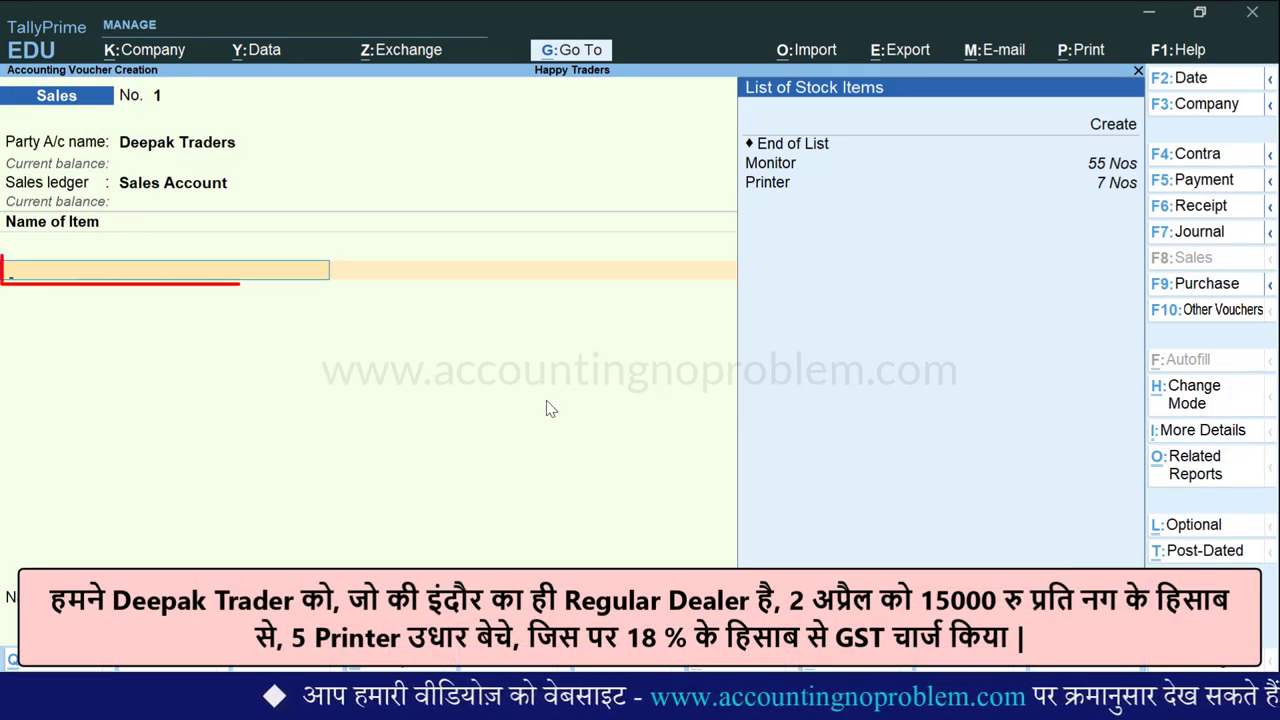
key("Down")
key("Down")
key("Down")
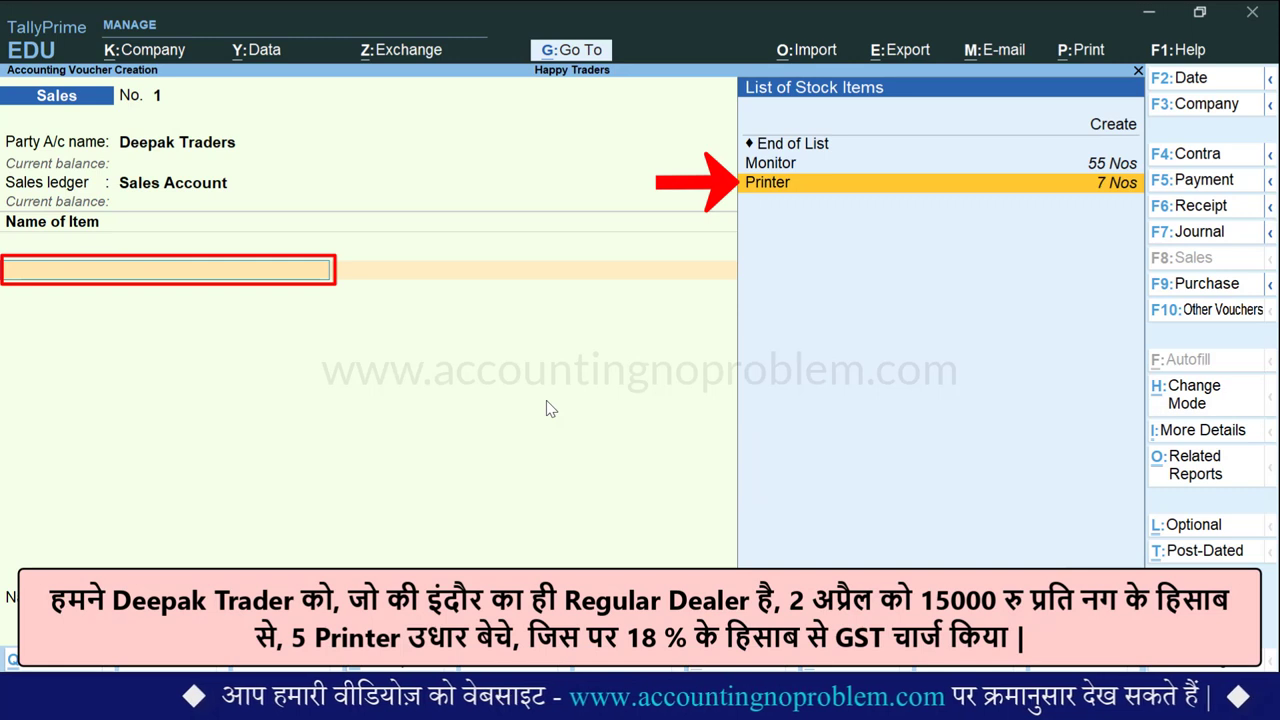
key("Return")
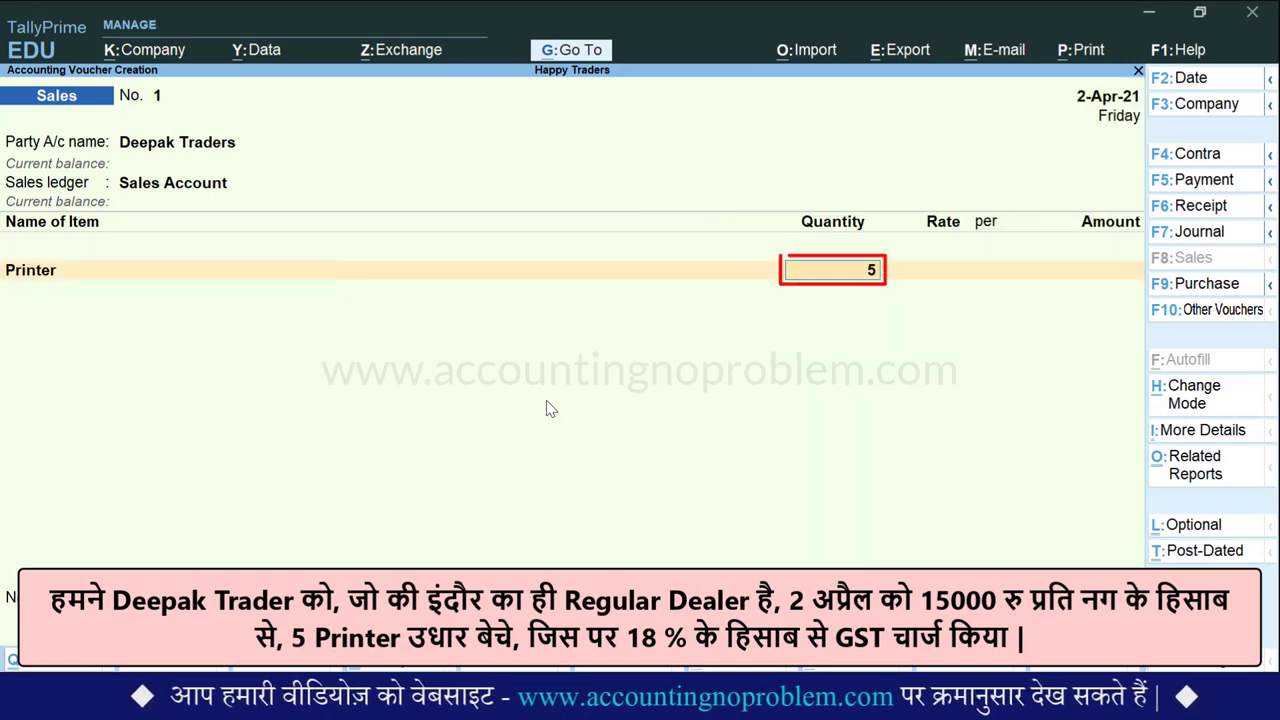
key("Return")
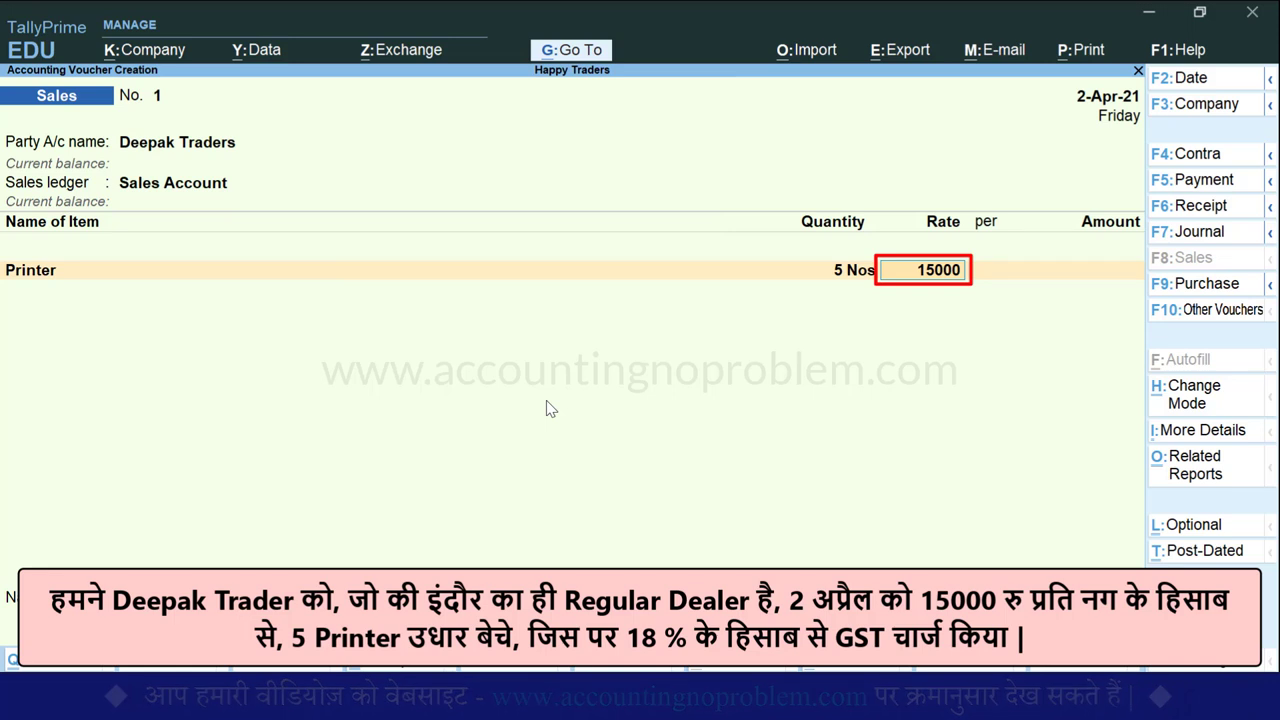
key("Return")
key("Return")
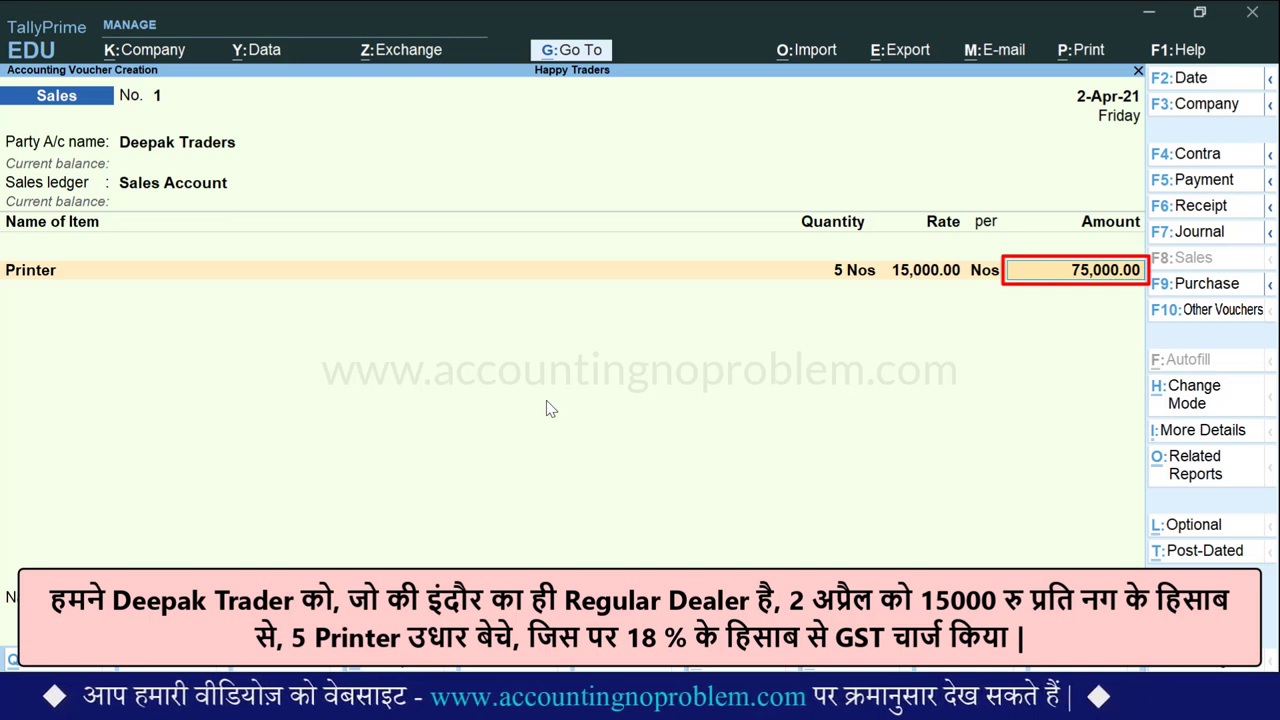
key("Return")
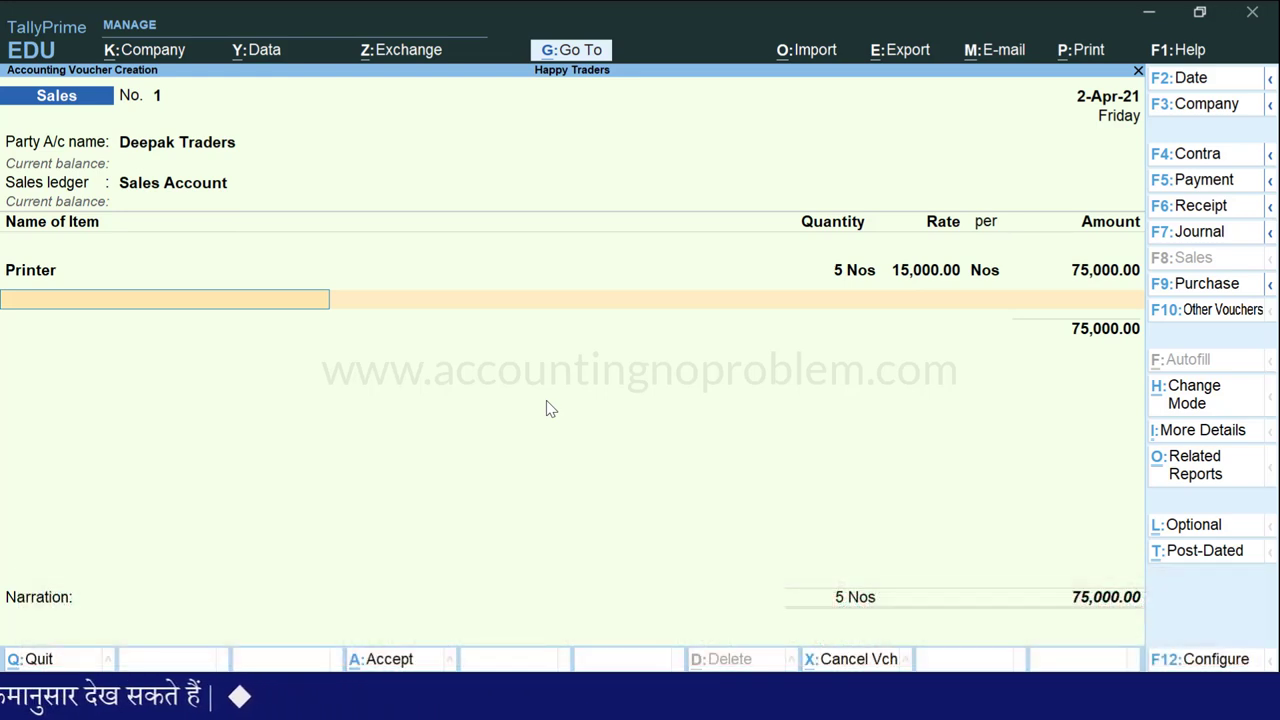
- Add CGST and SGST ledgers at 6,750.00 each, bringing the total to 88,500.00
key("Return")
key("Return")
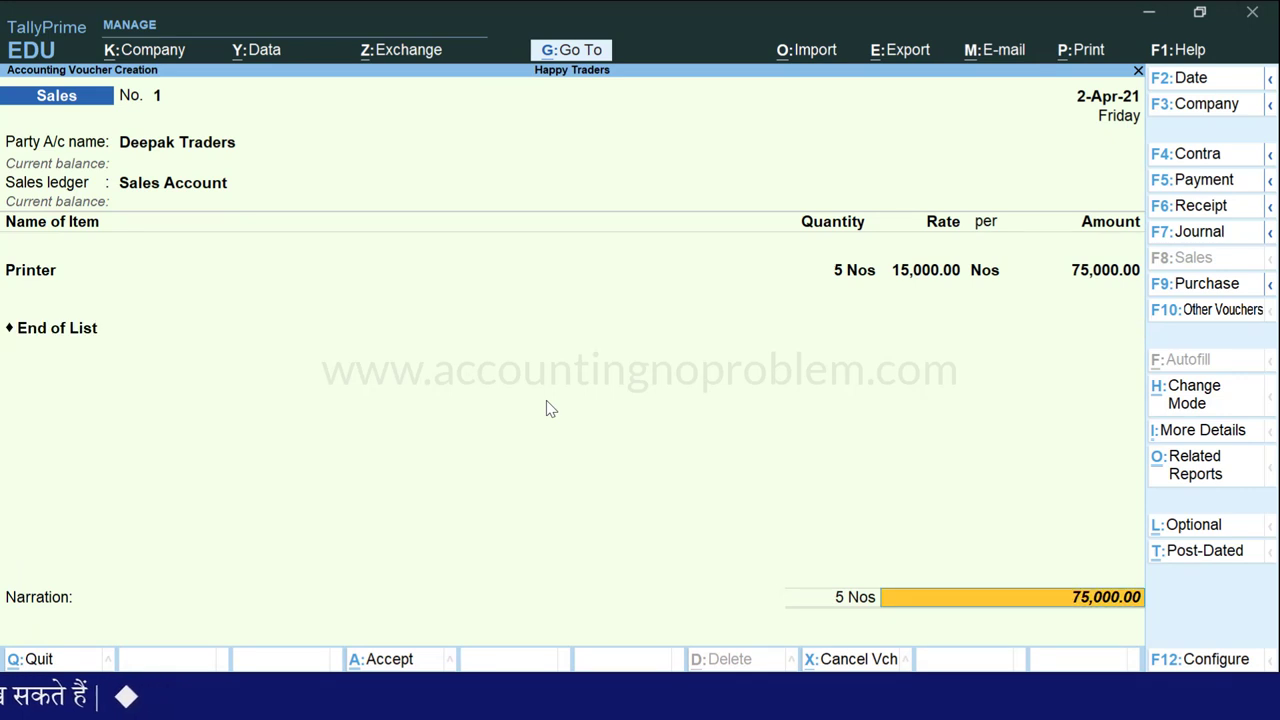
key("BackSpace")
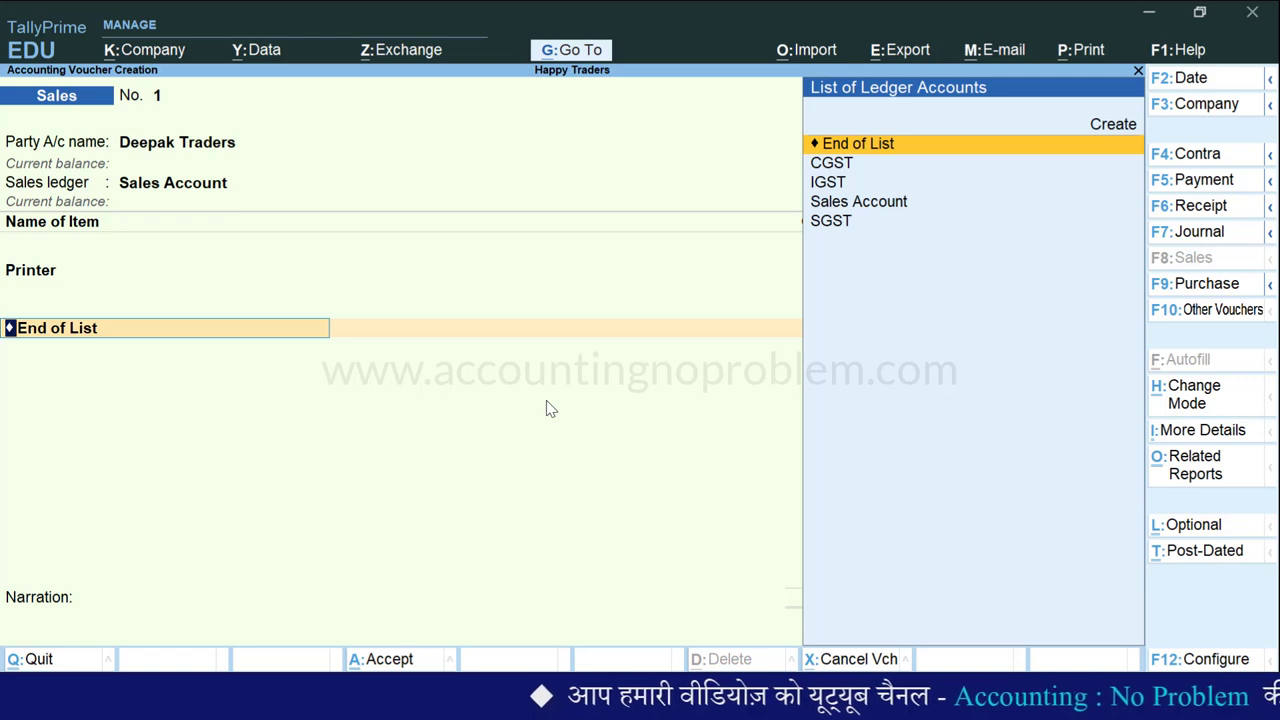
key("Down")
key("Return")
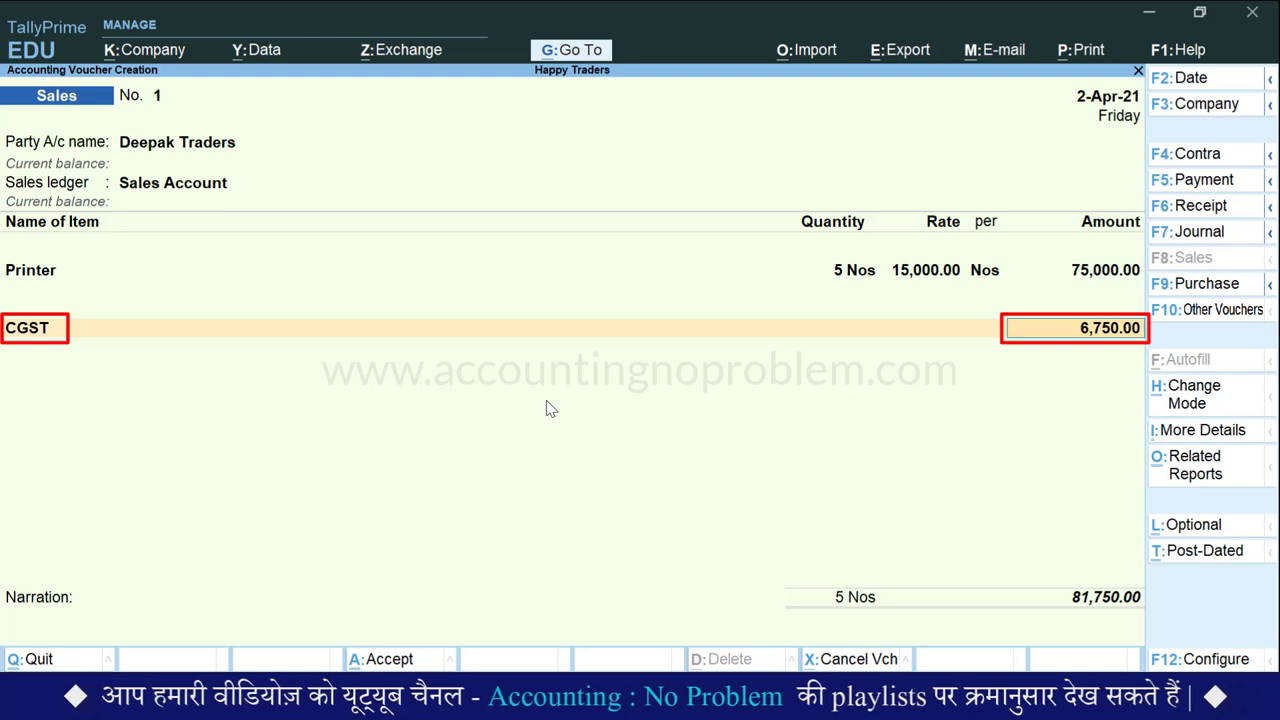
key("Return")
key("space")
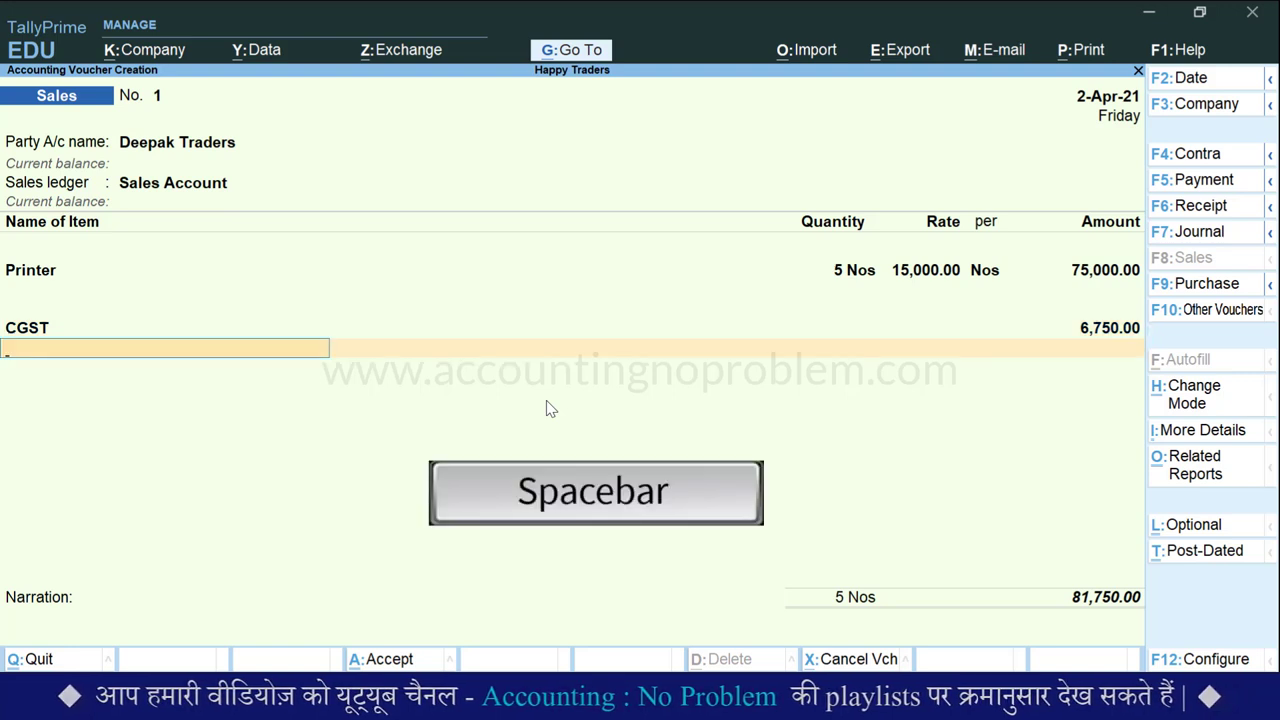
key("Down")
key("Down")
key("Down")
key("Down")
key("Return")
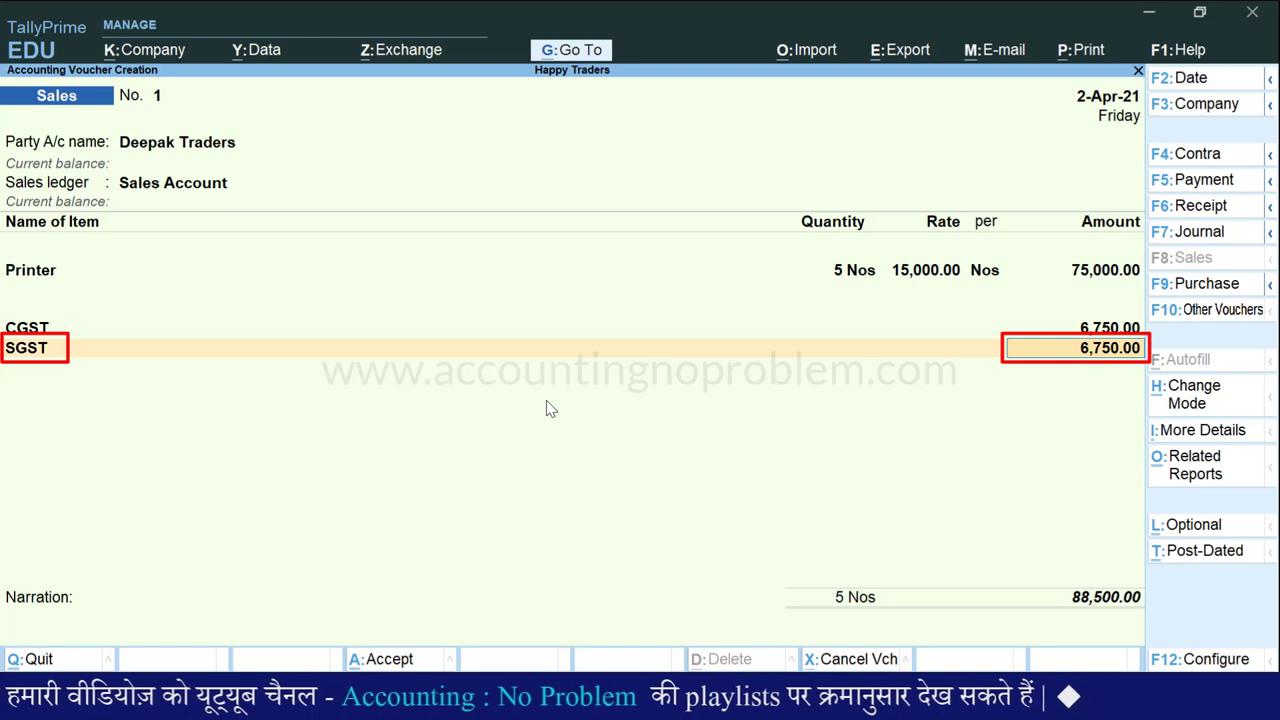
key("Return")
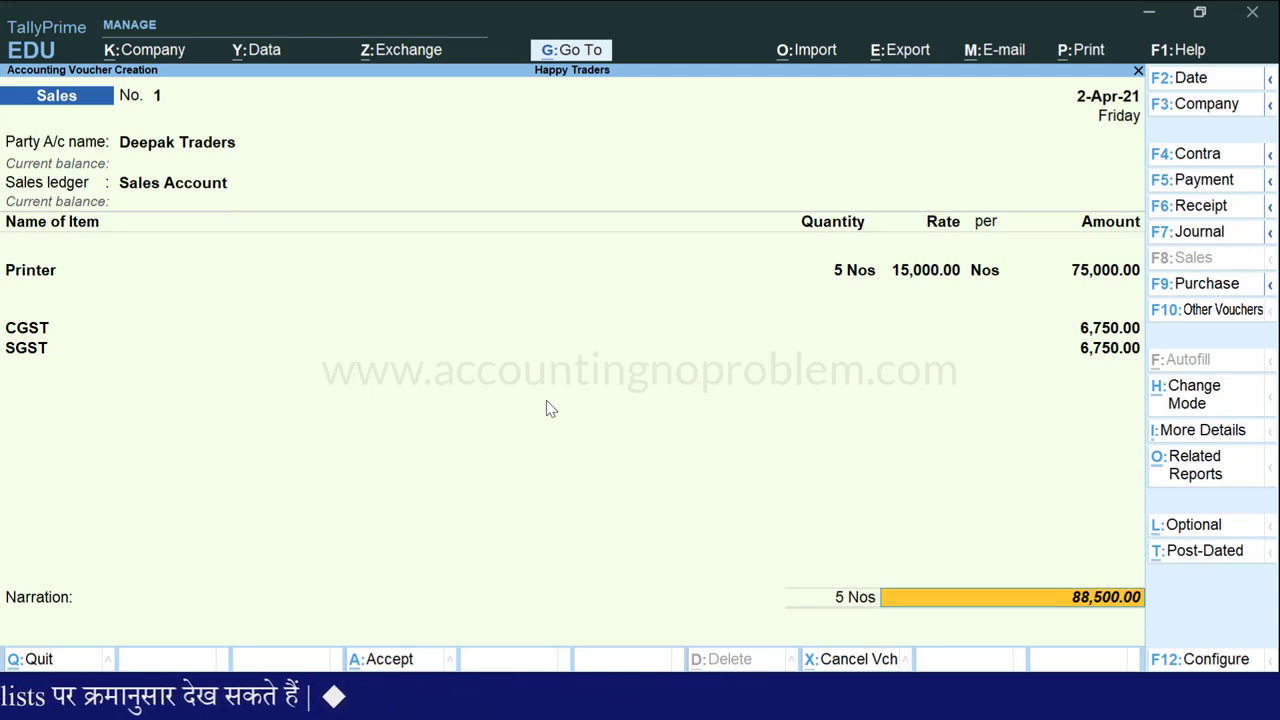
- Record a New Ref bill named 1 for 88,500.00 and save the voucher
key("Return")
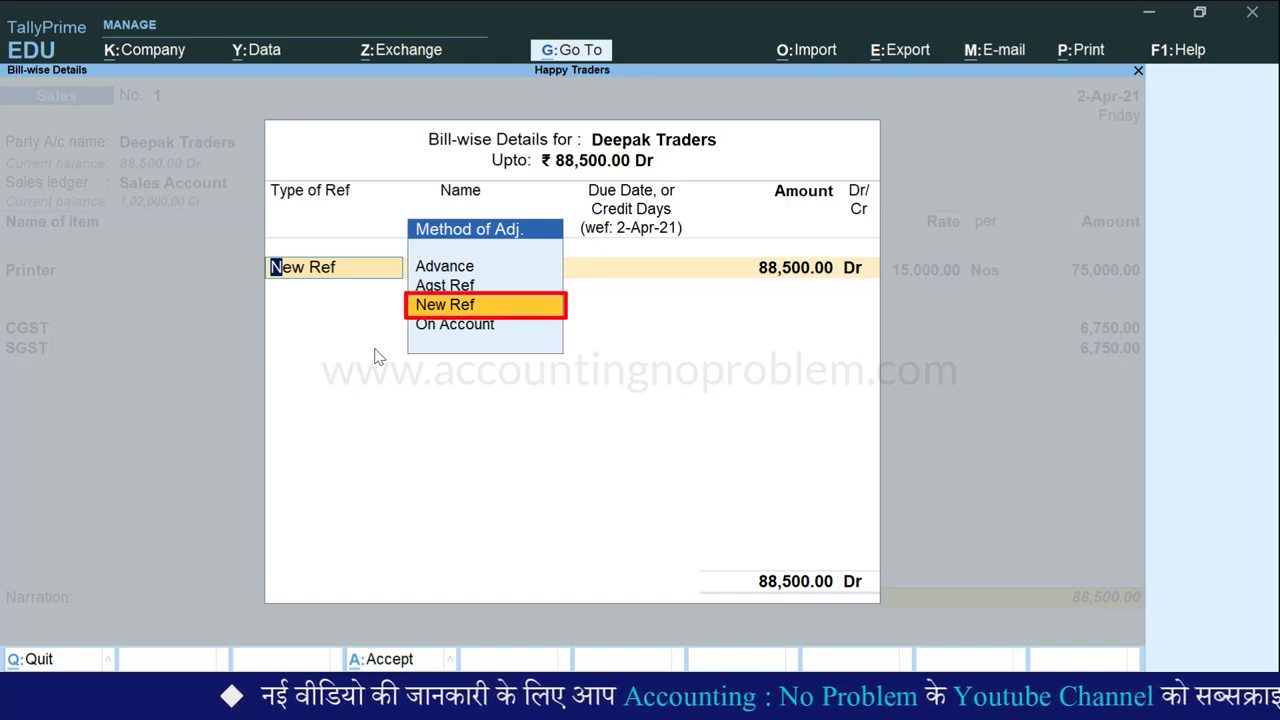
key("Return")
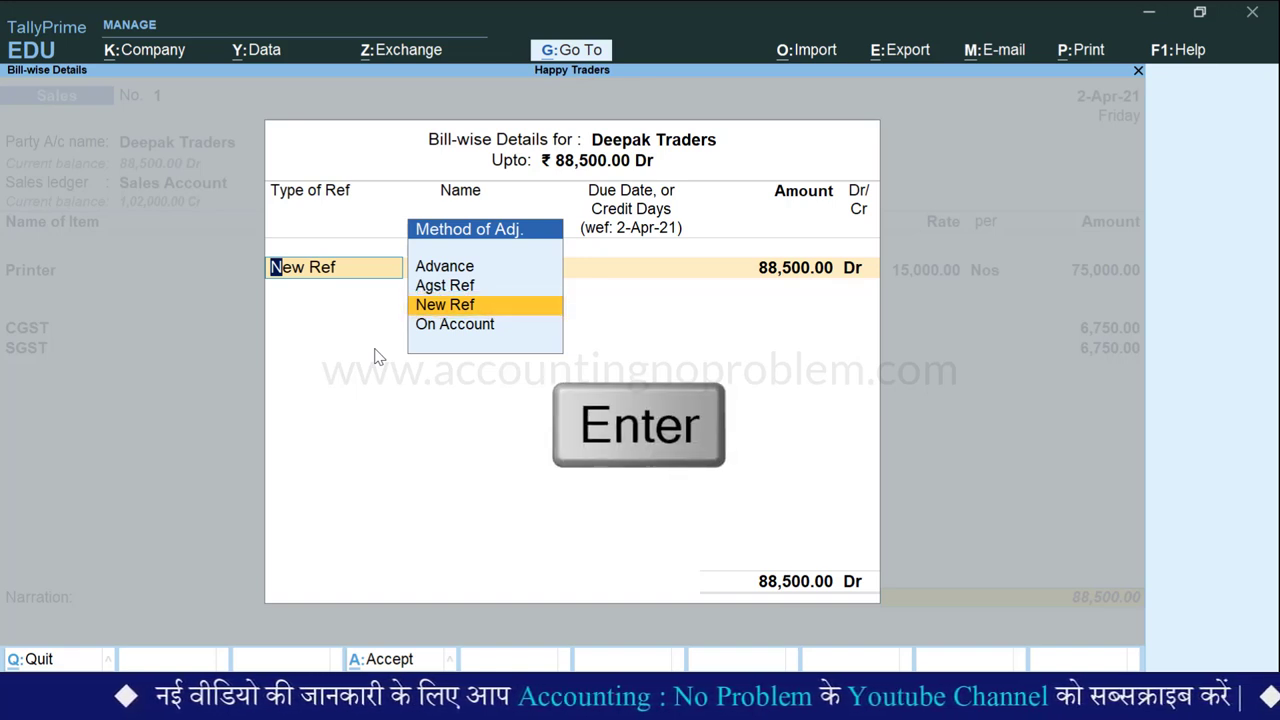
key("Return")
key("Return")
key("Return")
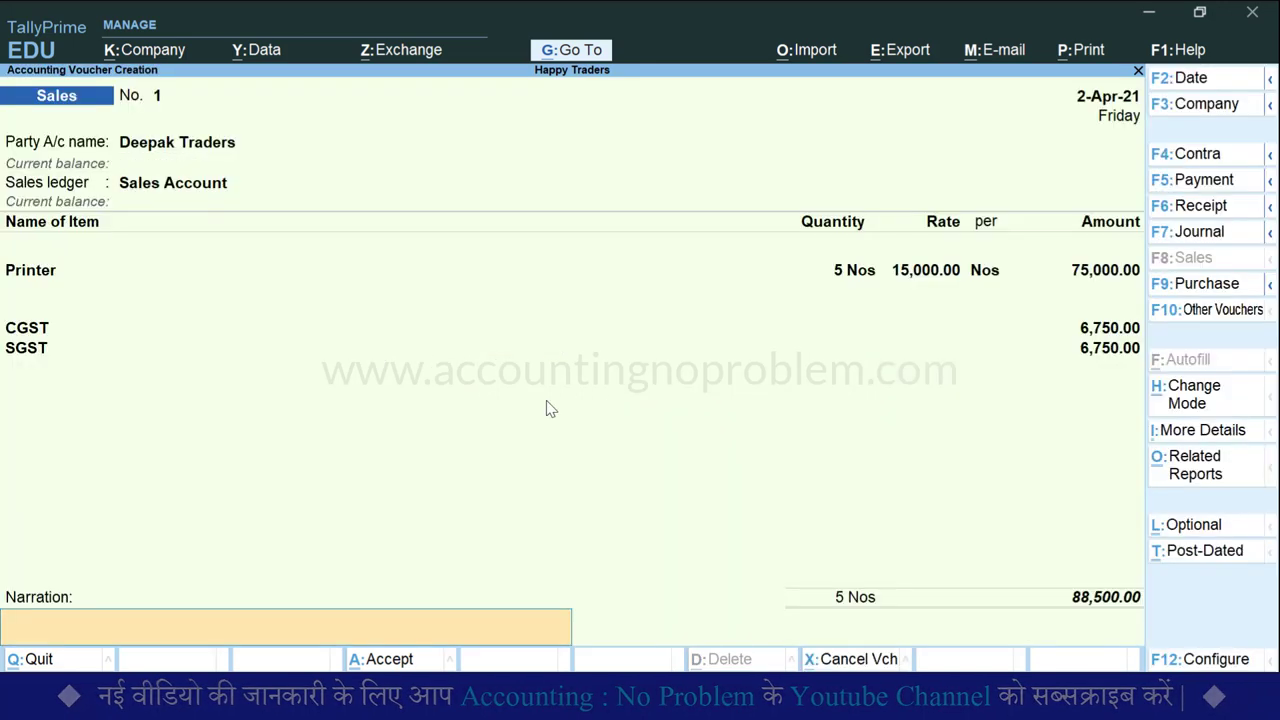
key("Return")
key("Return")
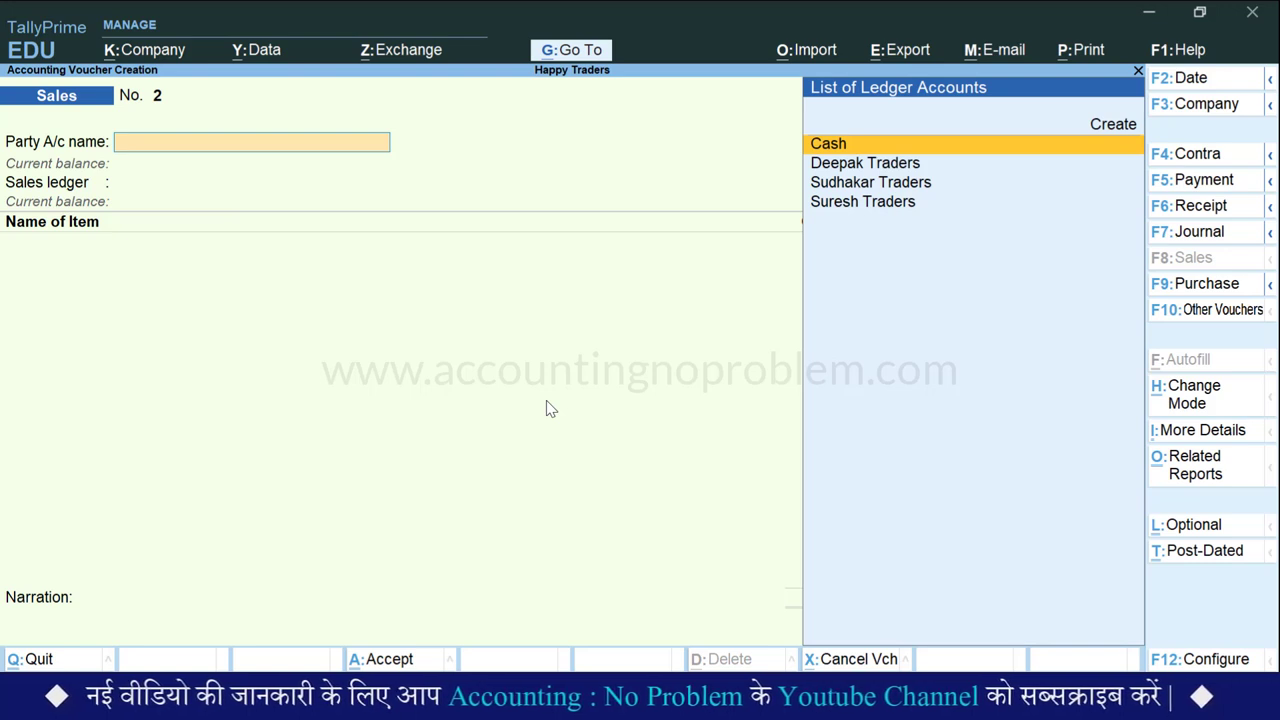
- Preview voucher No. 1's Tax Invoice zoomed in, scroll through it, then close the preview
key("Page_Up")
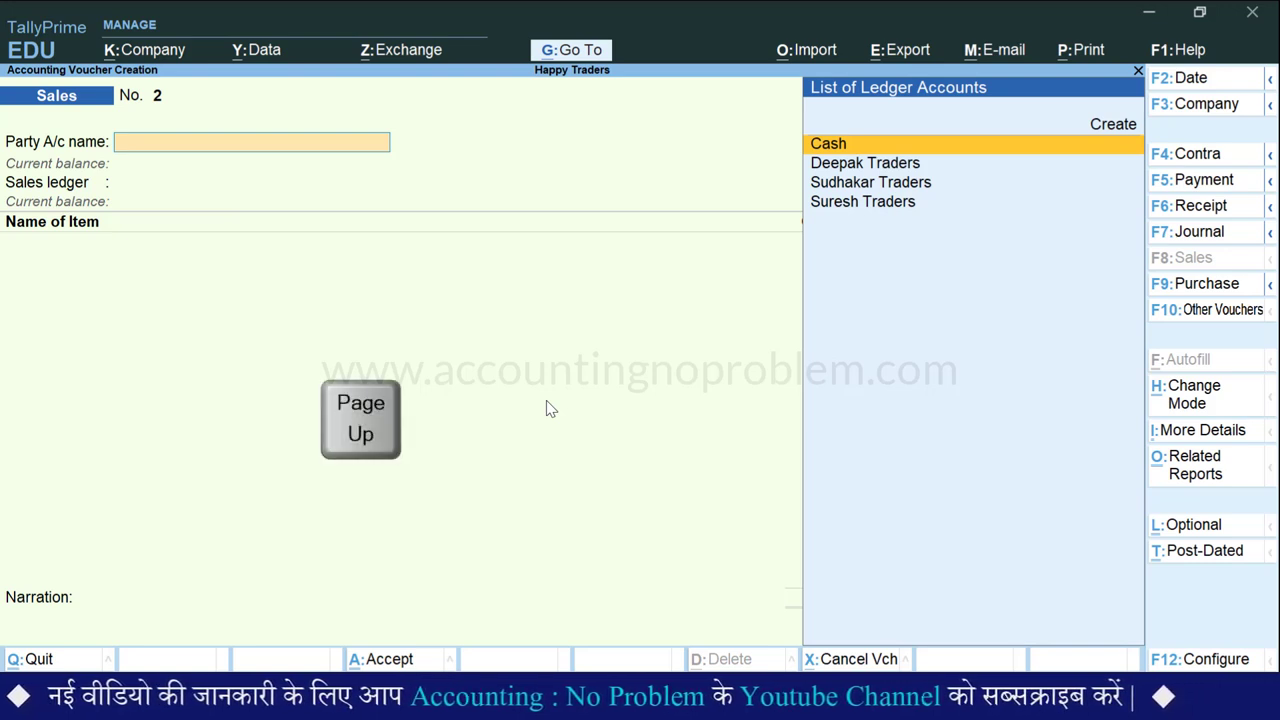
key("ctrl+p")
key("i")
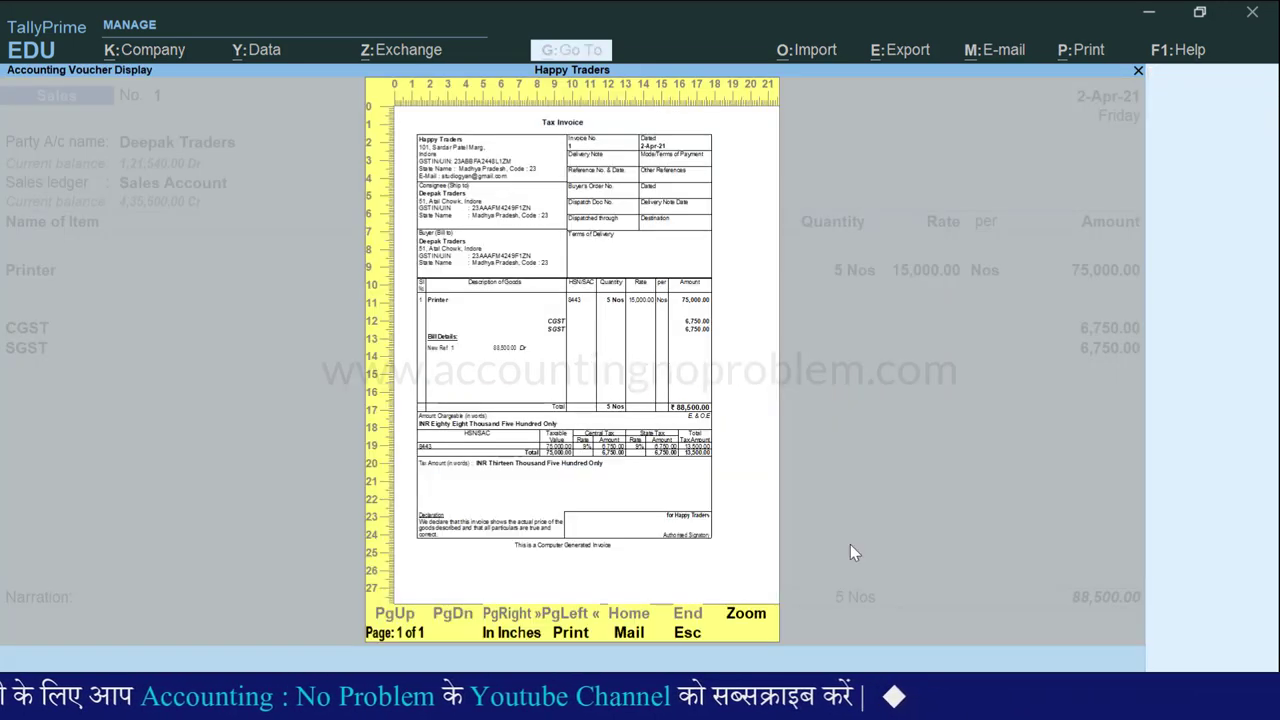
key("alt+z")
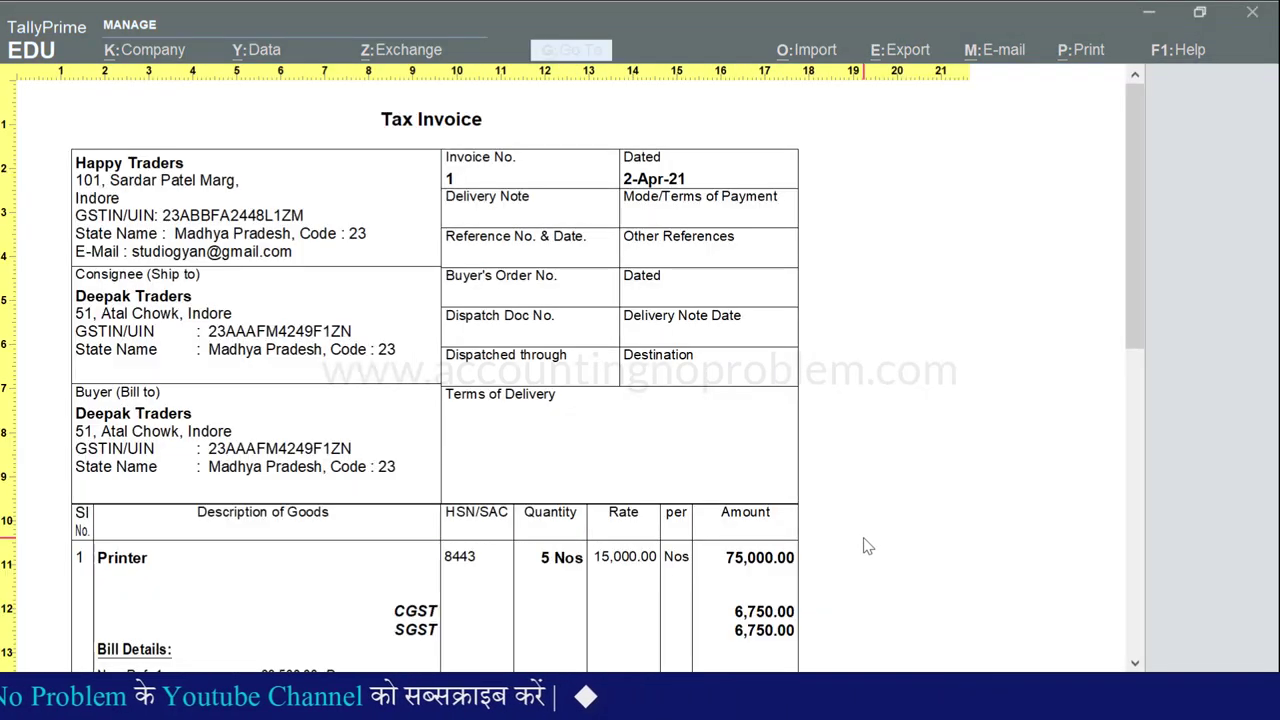
scroll(867, 545, "down", 5)
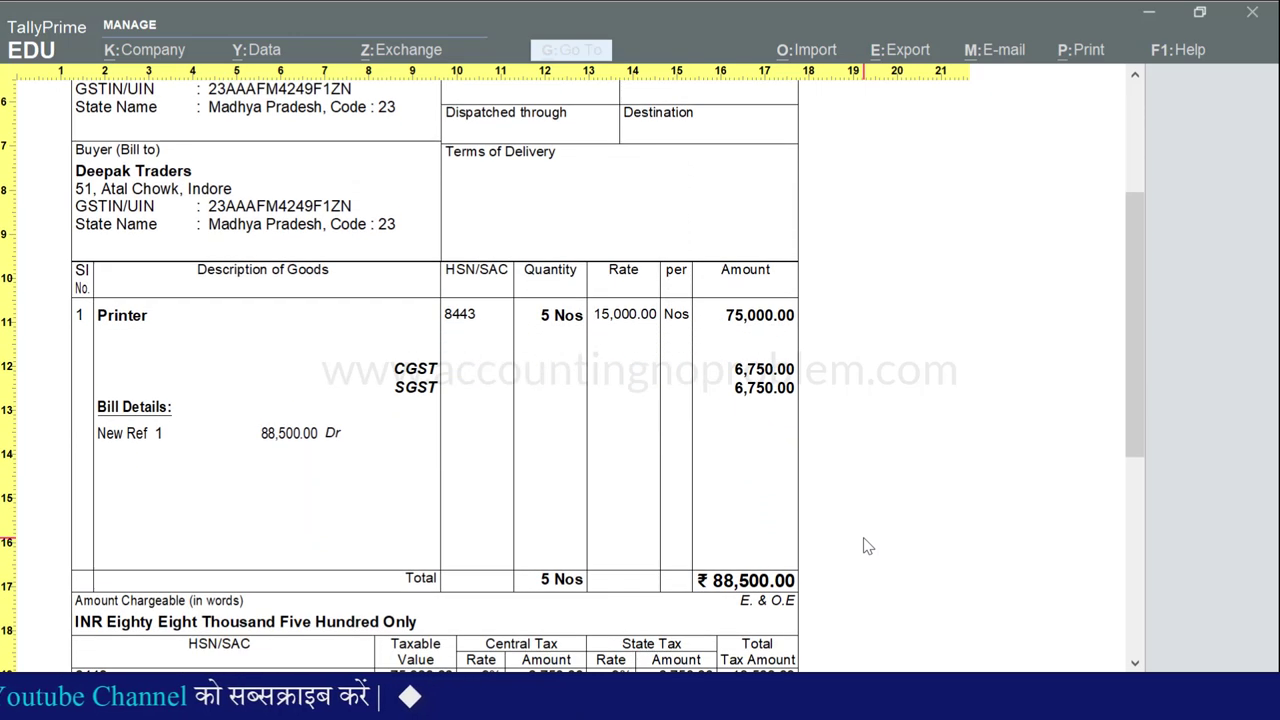
scroll(867, 545, "down", 5)
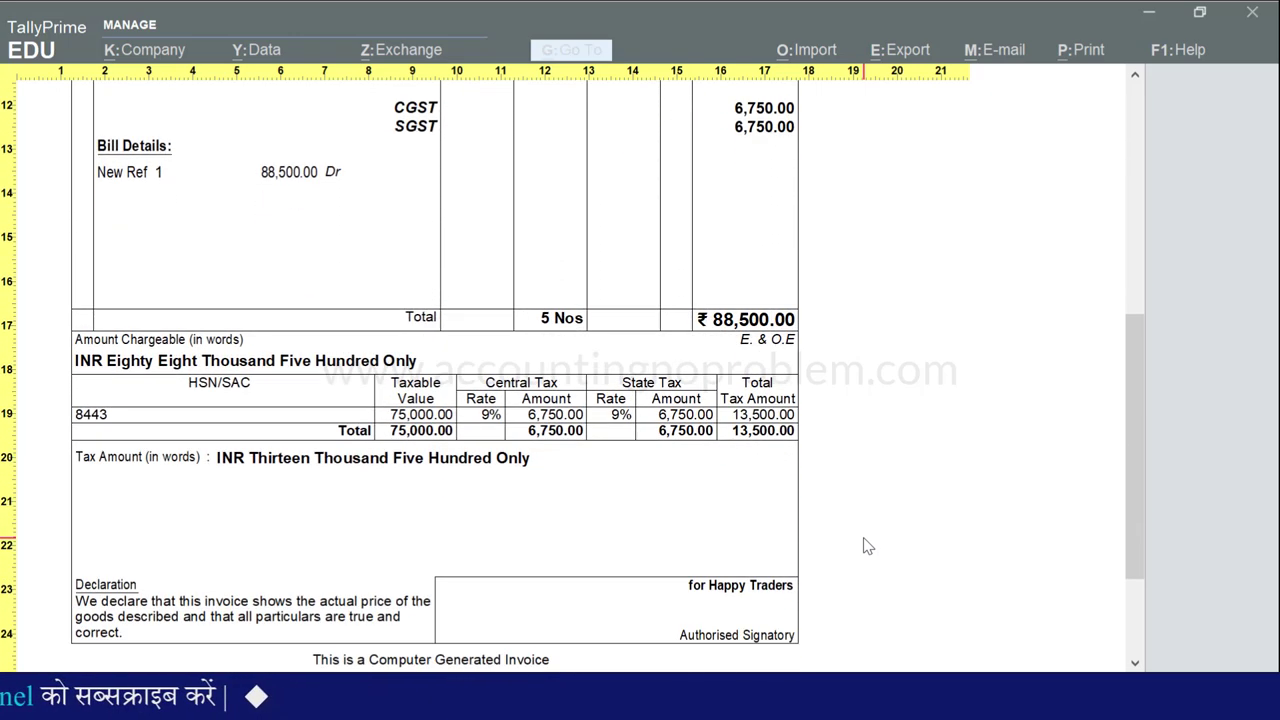
scroll(867, 545, "down", 1)
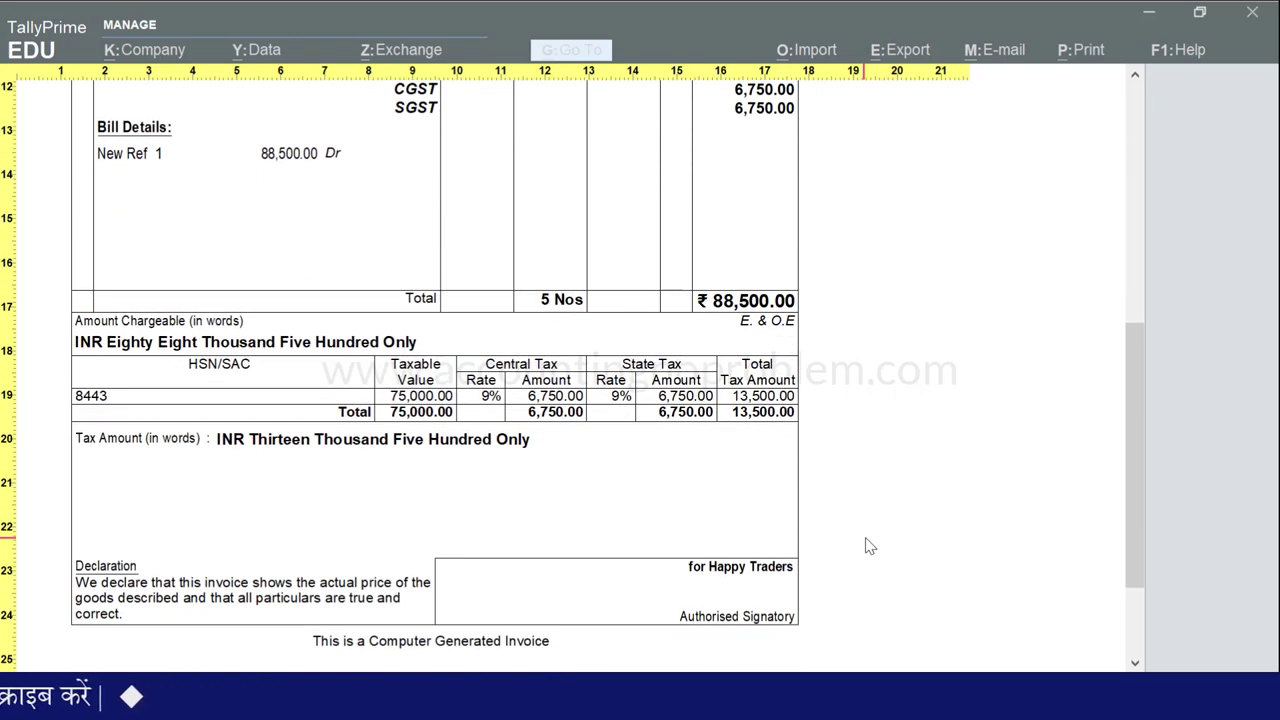
key("Escape")
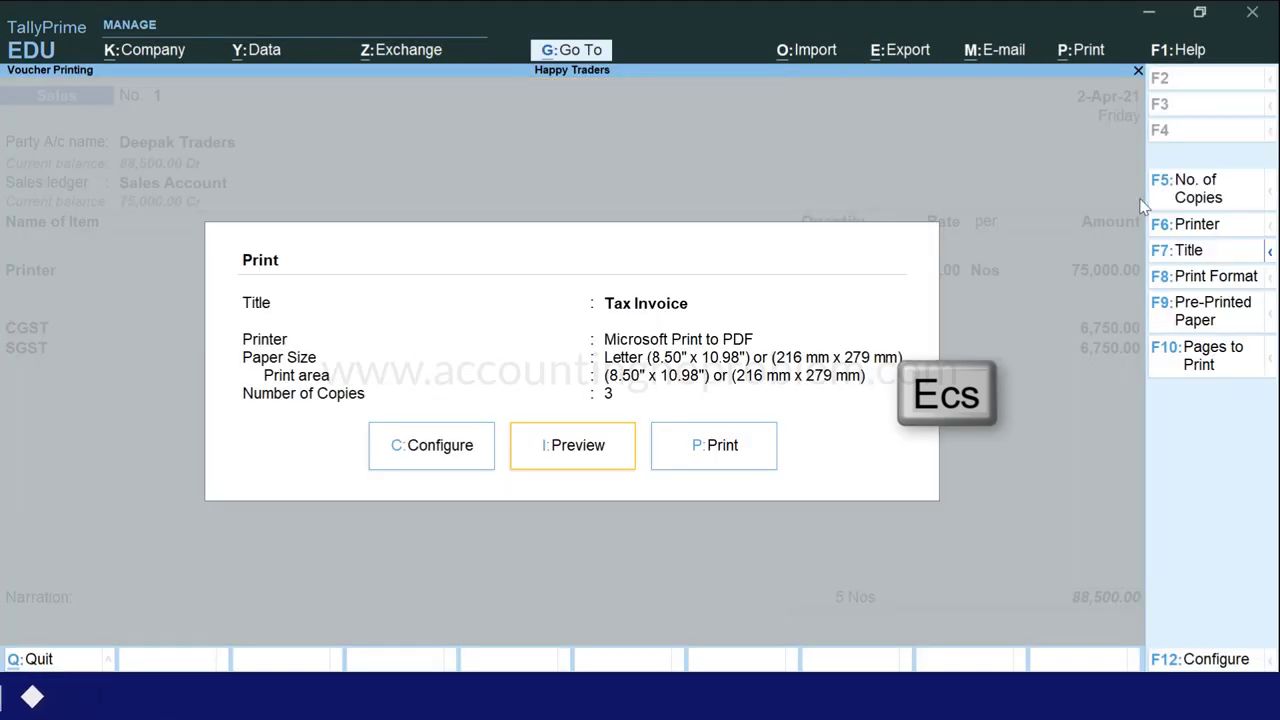
key("Escape")
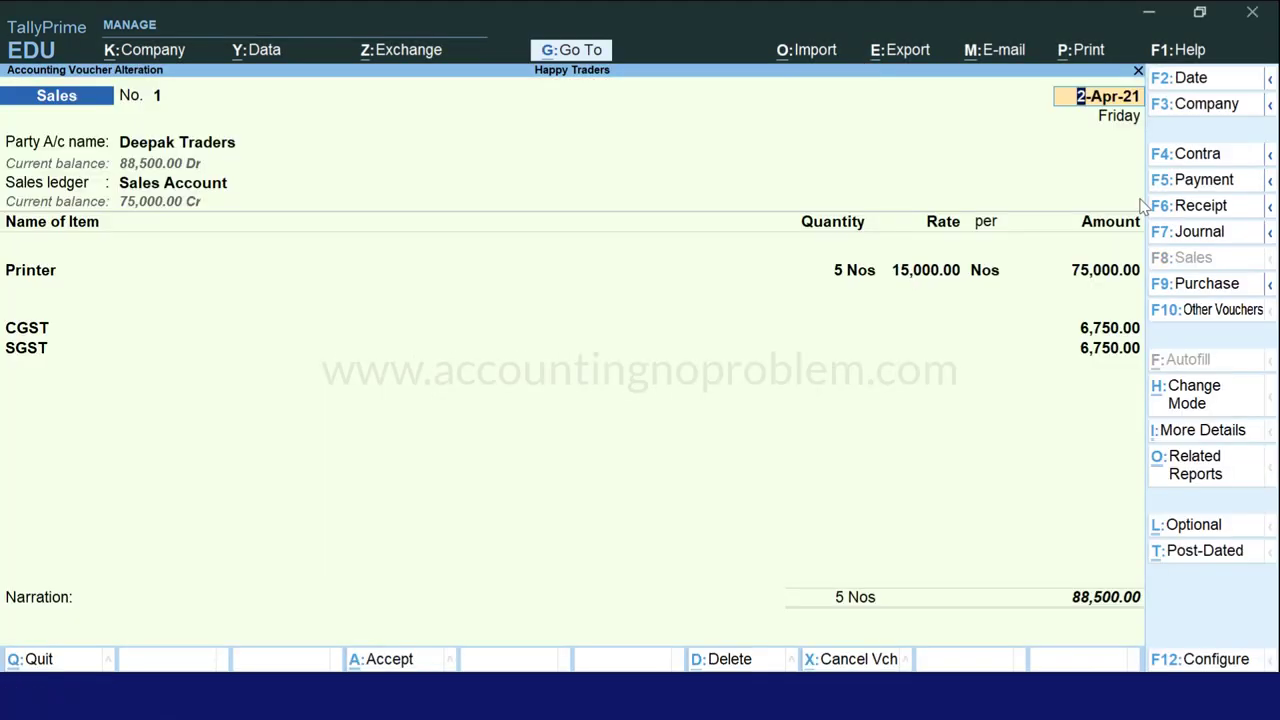
- Open the GSTR-1 report through Go To to check the 75,000.00 taxable, 88,500.00 B2B invoice
key("alt+g")
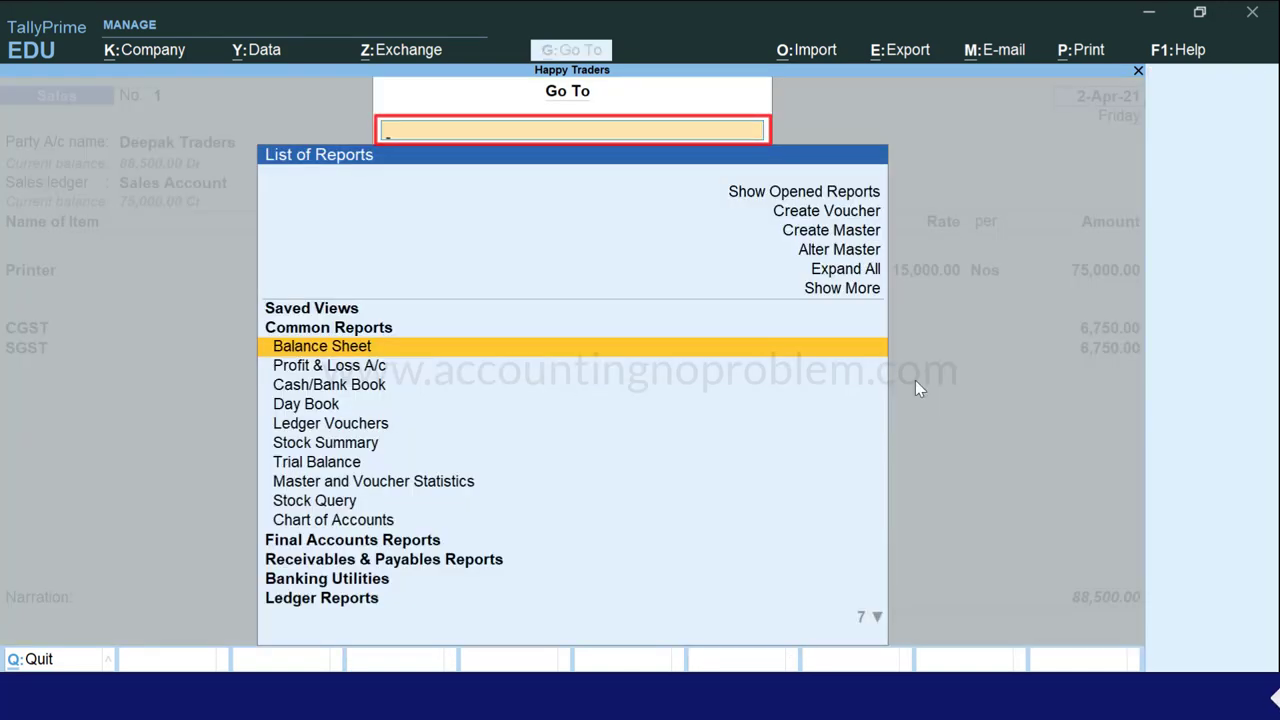
type("Gst")
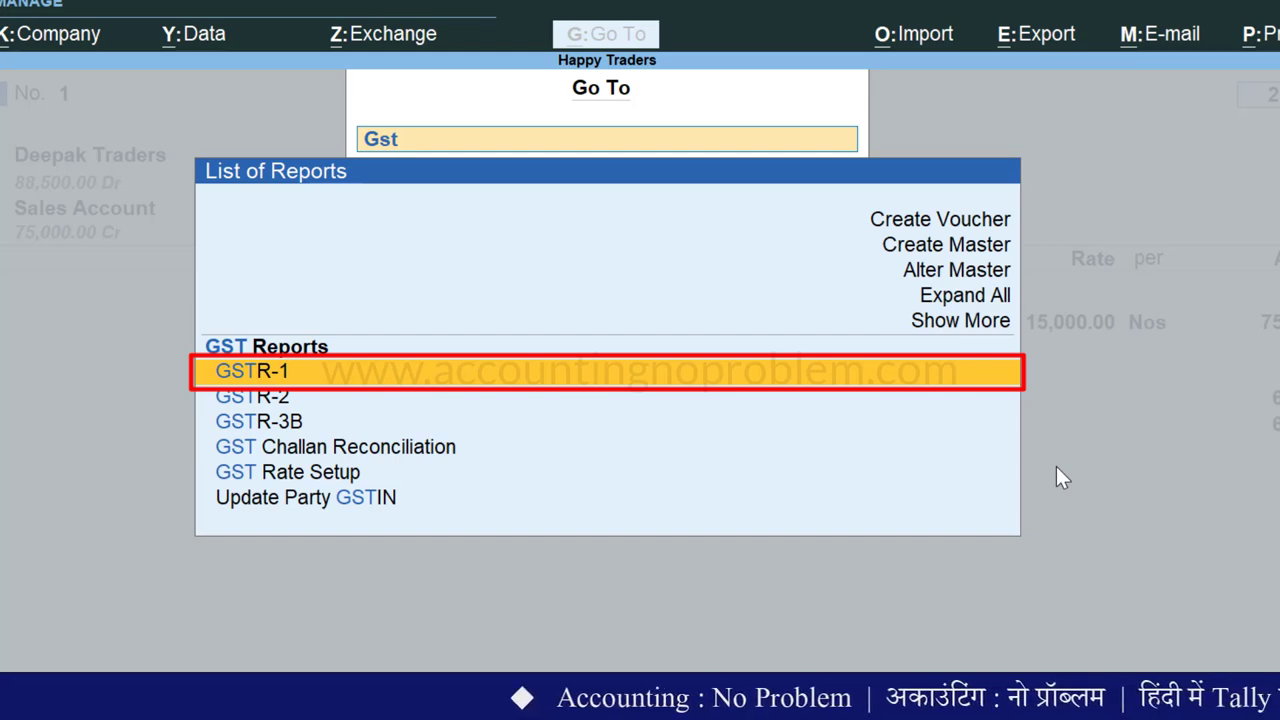
key("Return")
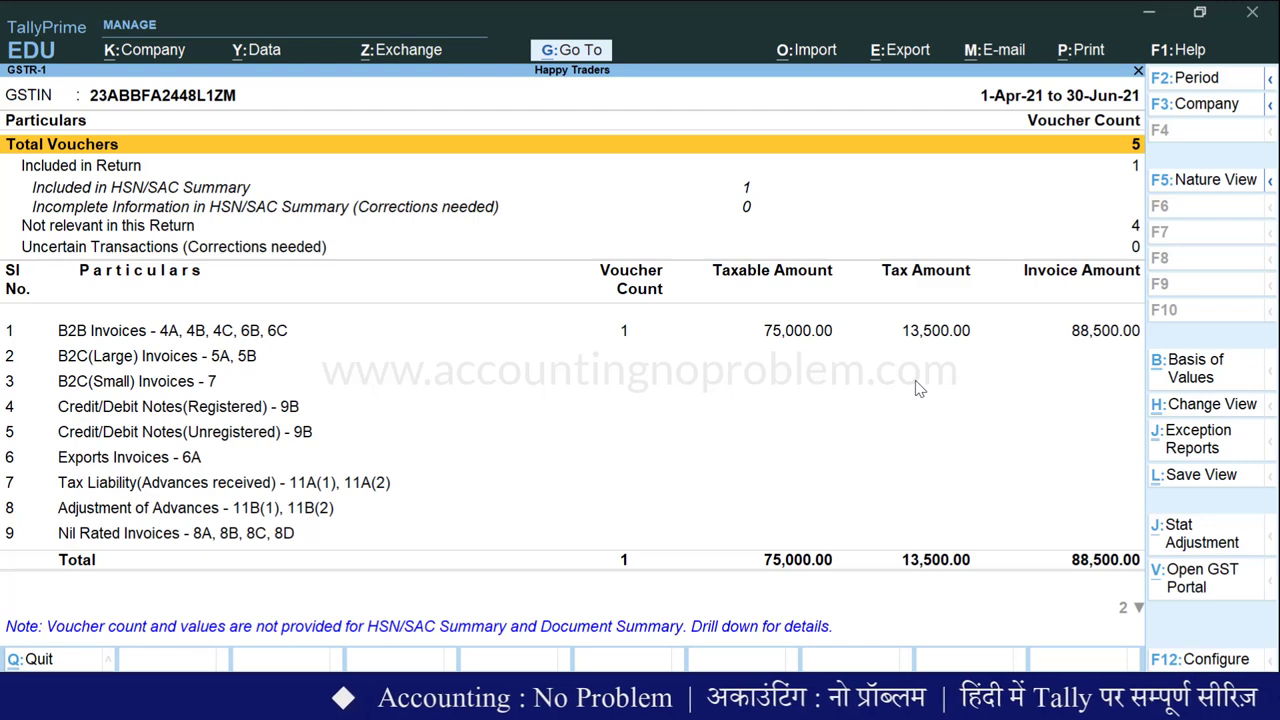
- Drill into B2B Invoices to confirm Deepak Traders, then back out and quit to new voucher No. 2
key("Down")
key("Down")
key("Down")
key("Down")
key("Down")
key("Down")
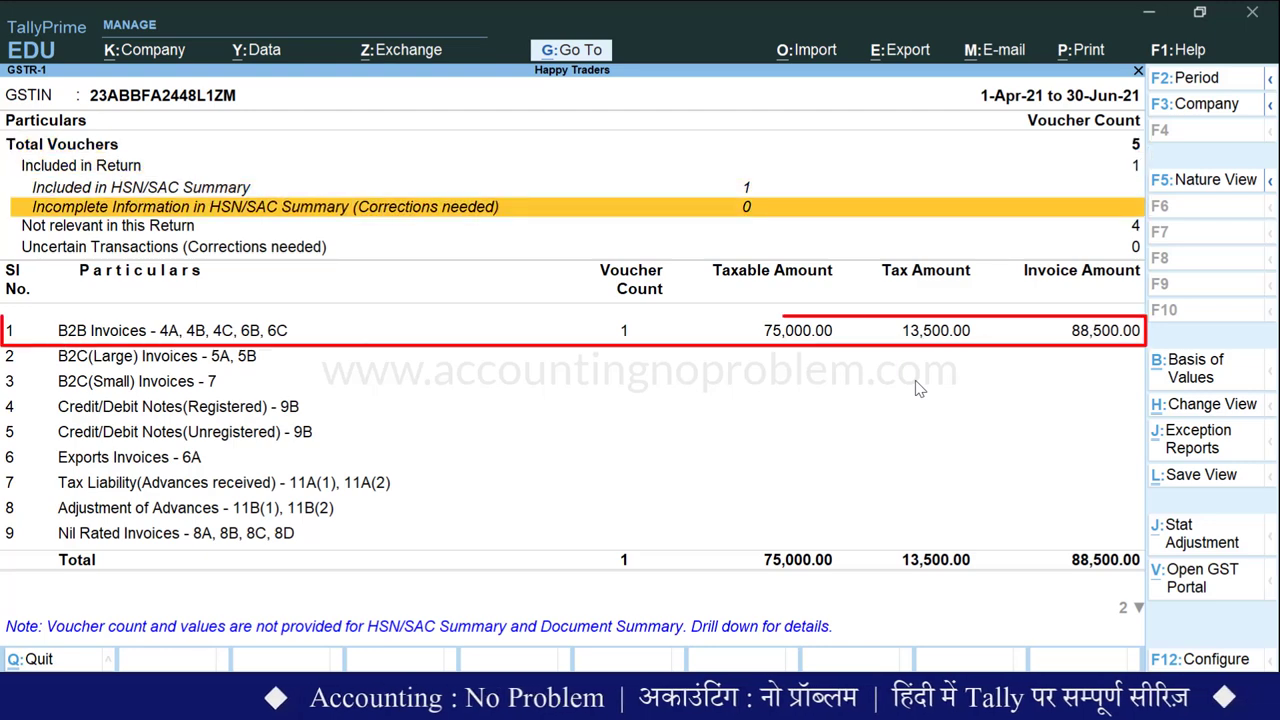
key("Return")
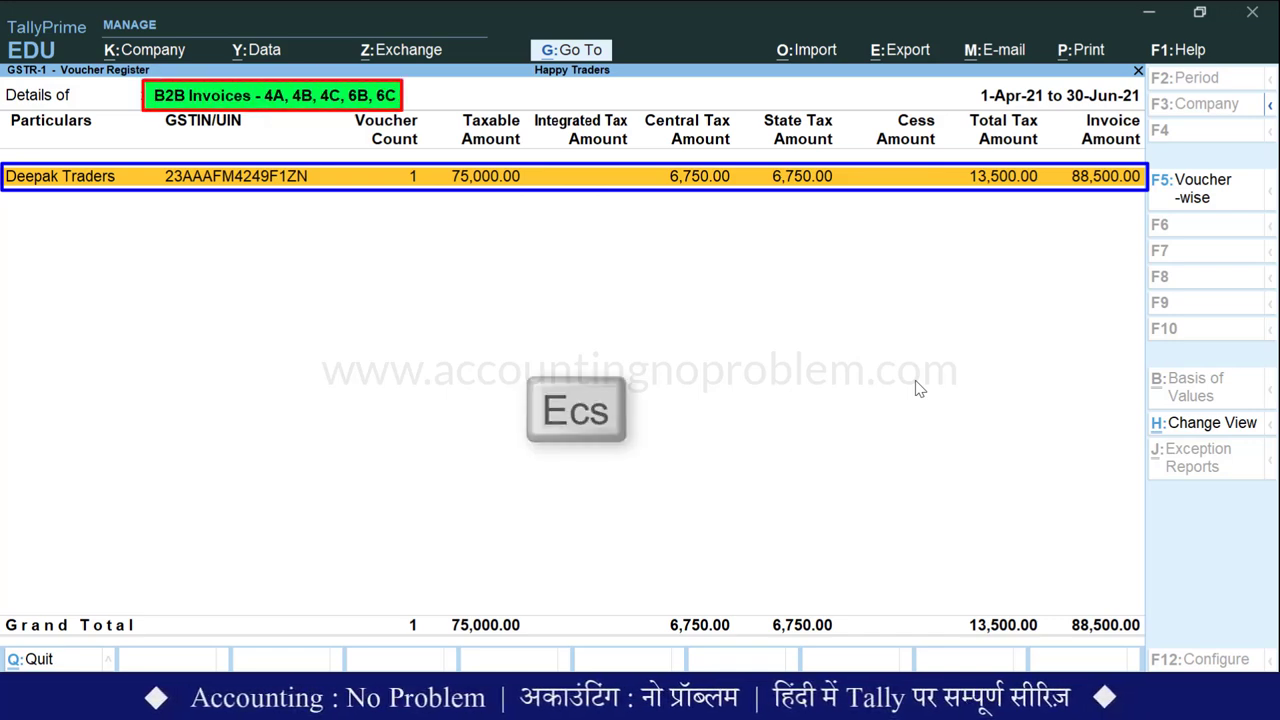
key("Escape")
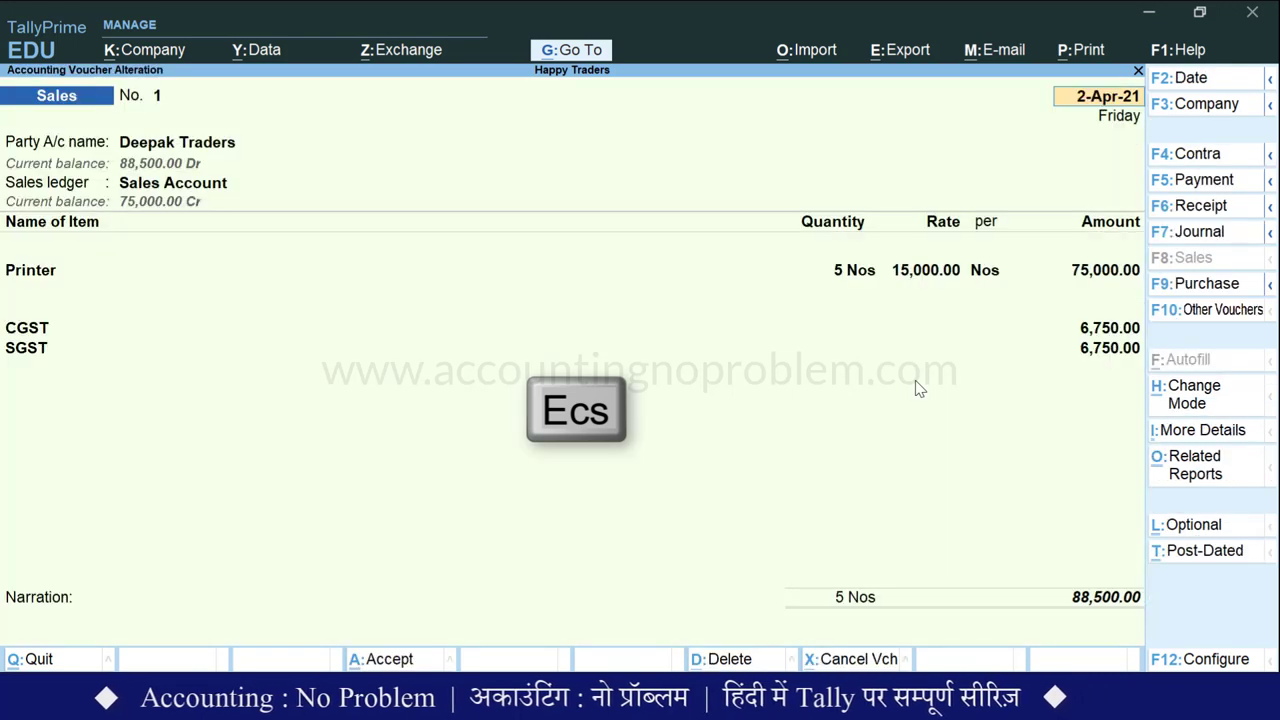
key("Escape")
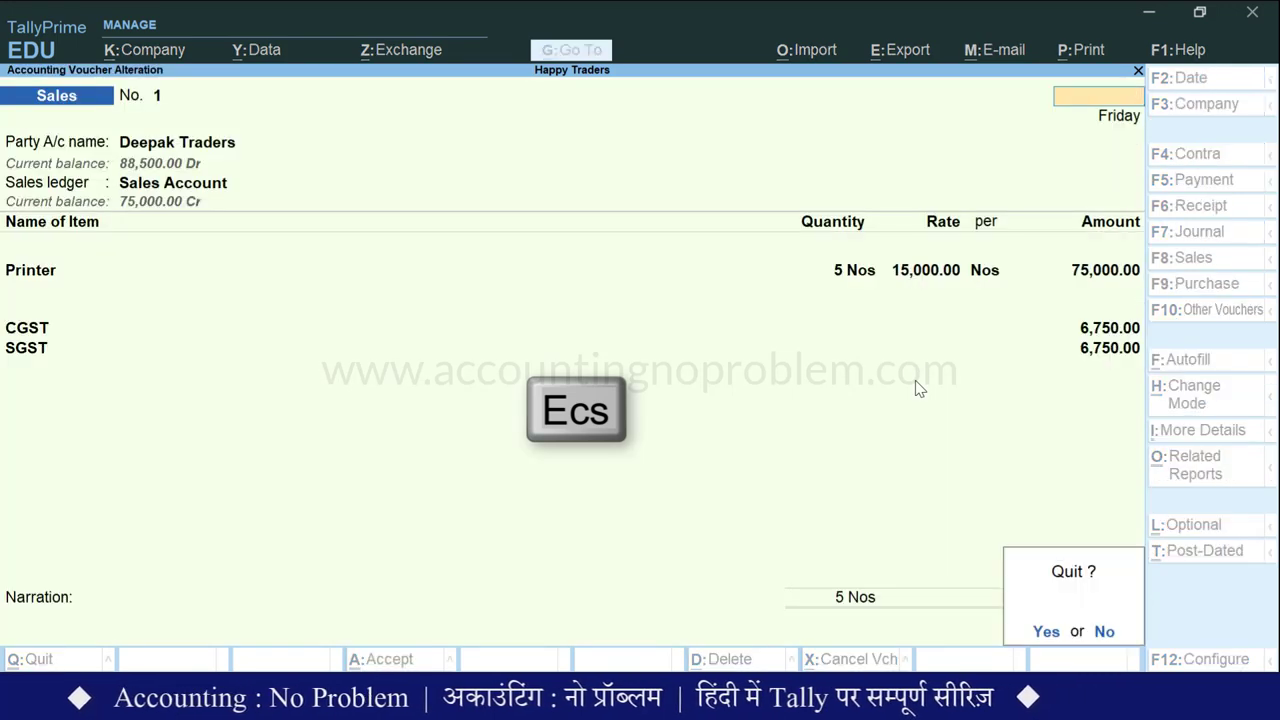
key("y")
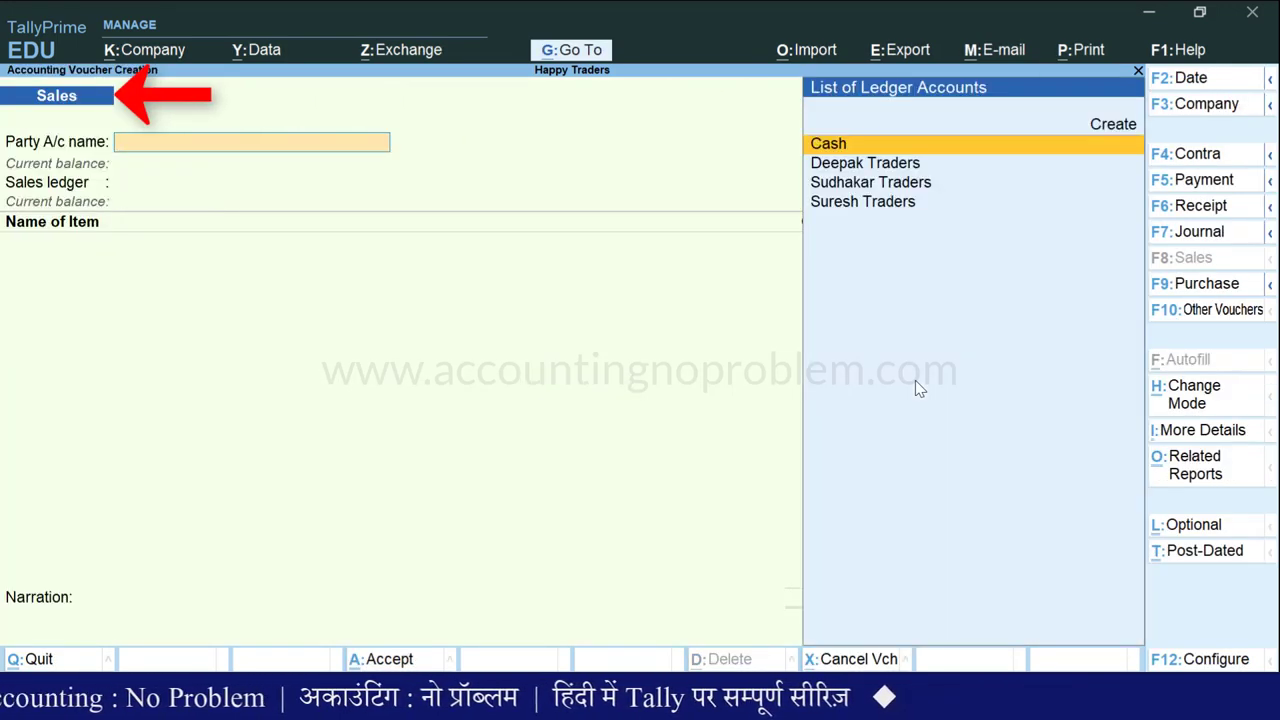